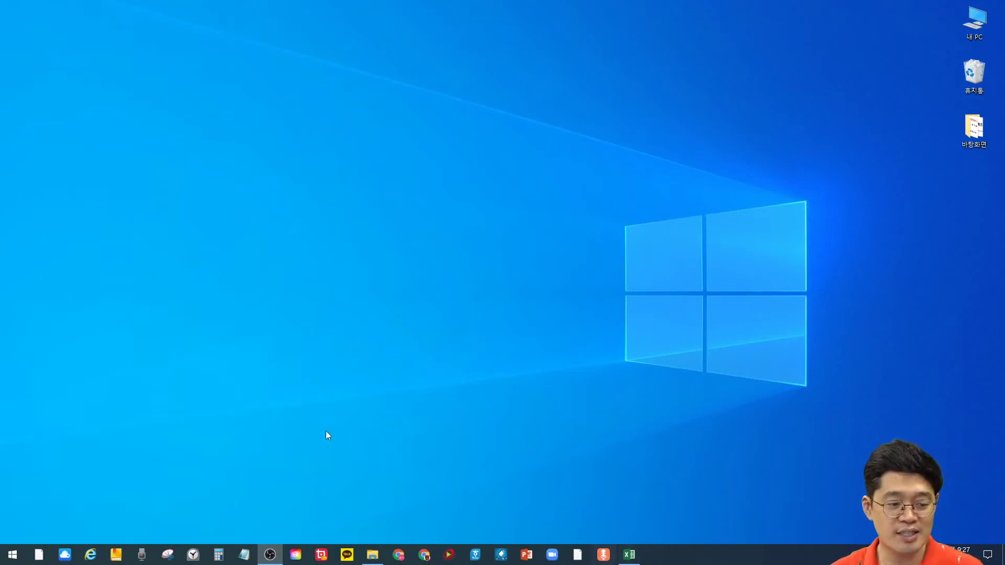
# Step: Load classcard.net in the old browser, then close that unsupported browser
pyautogui.click(90, 555)
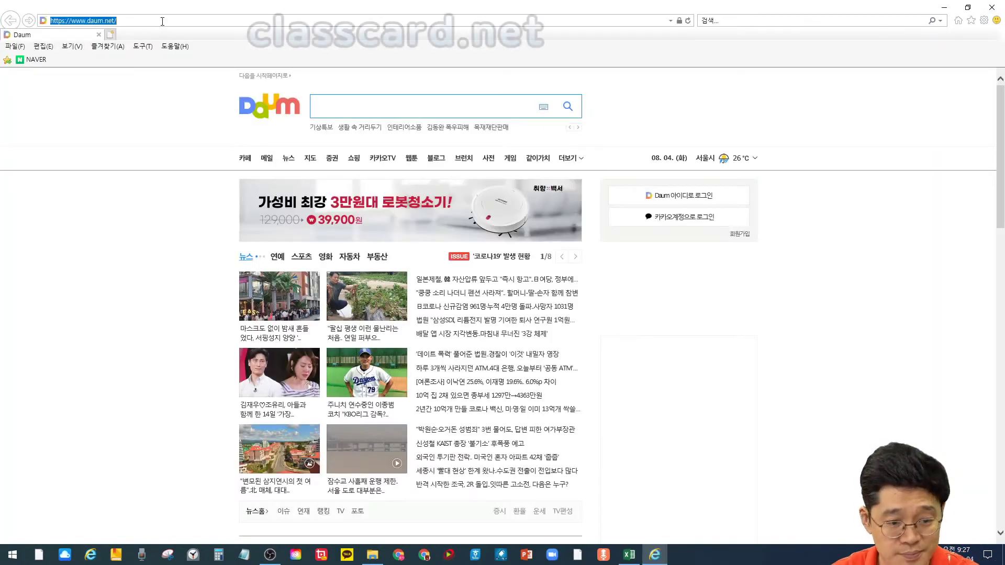
pyautogui.write('classcard')
pyautogui.press('Return')
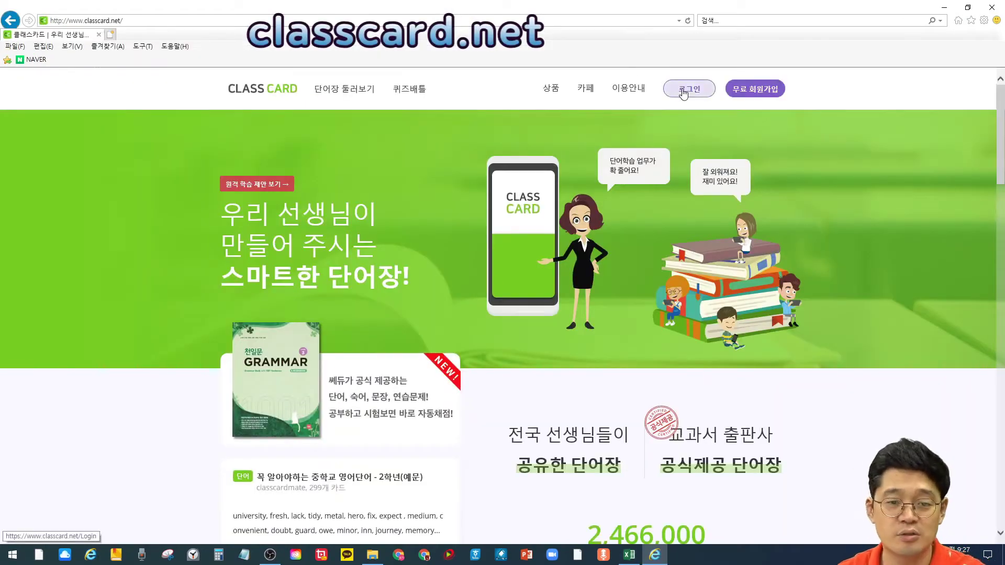
pyautogui.click(683, 90)
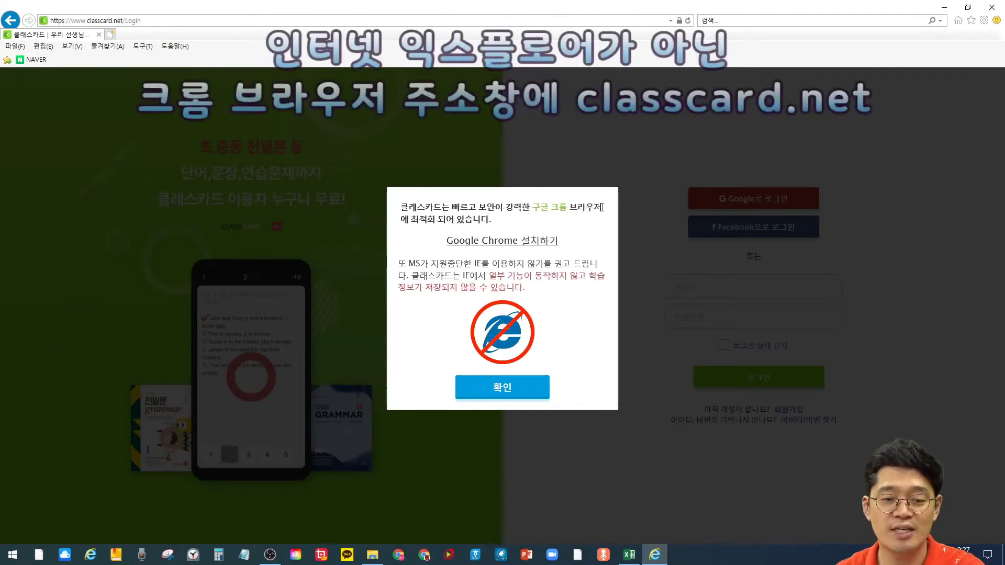
pyautogui.click(998, 10)
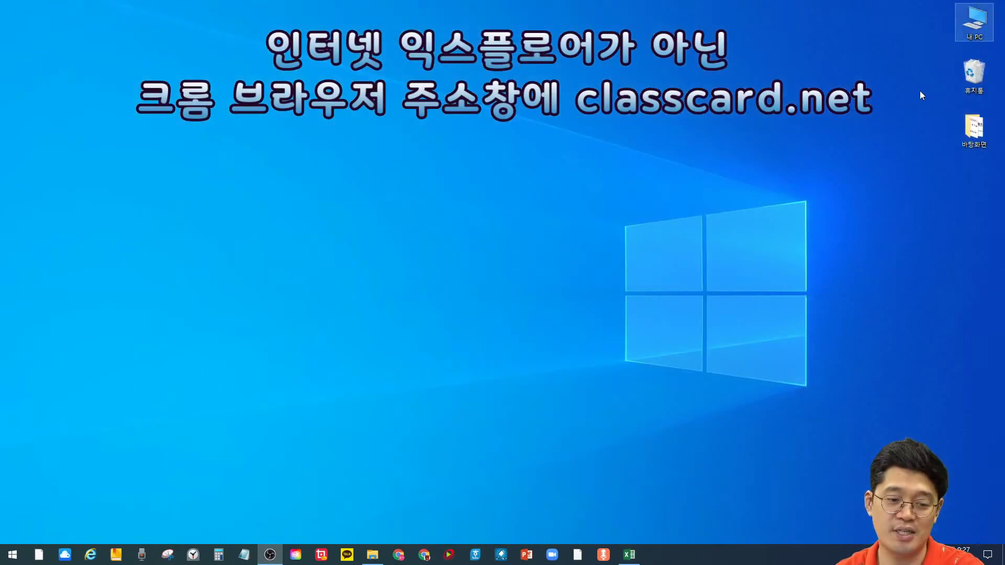
# Step: Open ClassCard in Chrome via its bookmark and choose teacher sign-up under 무료 회원가입
pyautogui.click(403, 559)
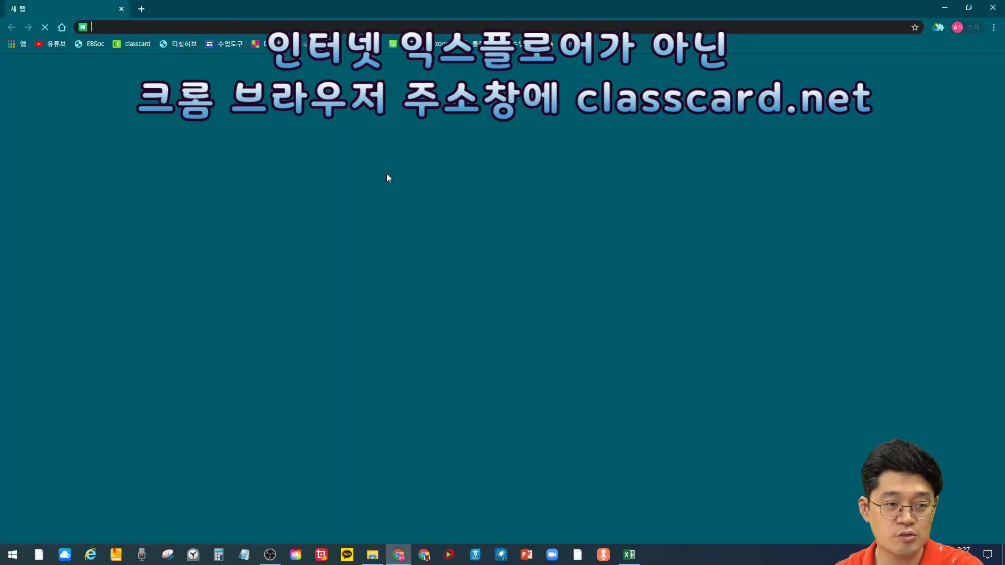
pyautogui.click(132, 46)
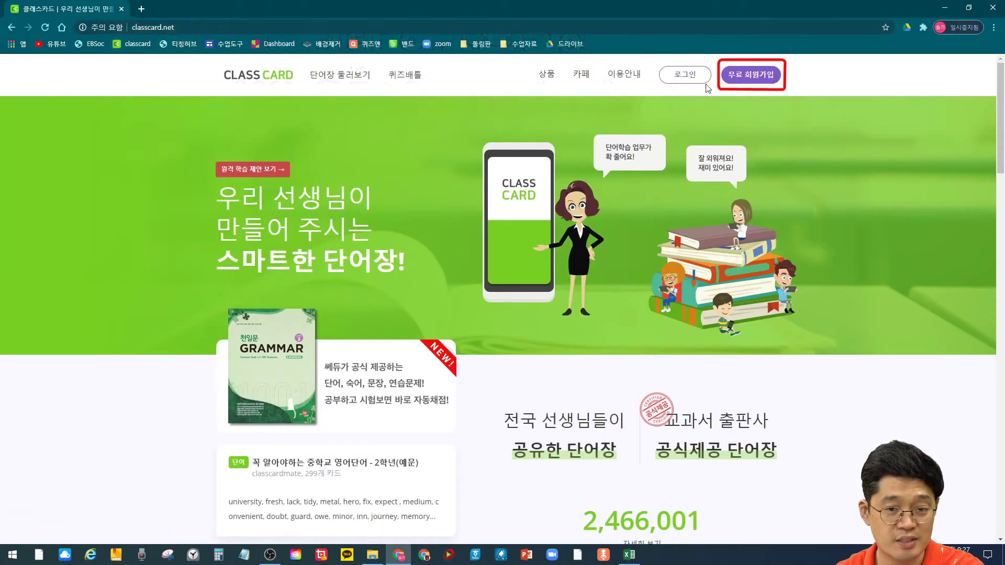
pyautogui.click(752, 75)
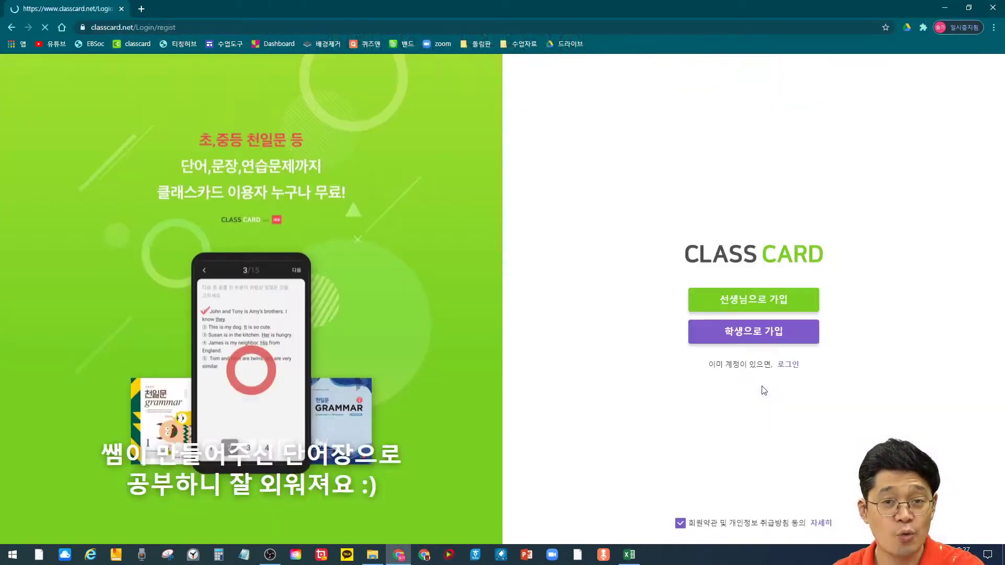
pyautogui.click(748, 310)
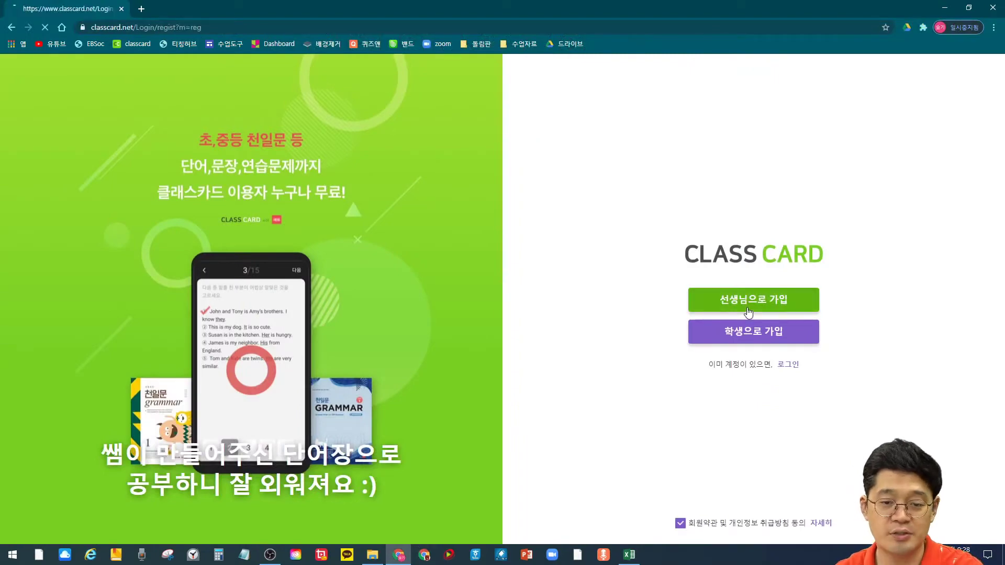
# Step: Enter the account ID and a password, then confirm the password
pyautogui.write('seulkijjam')
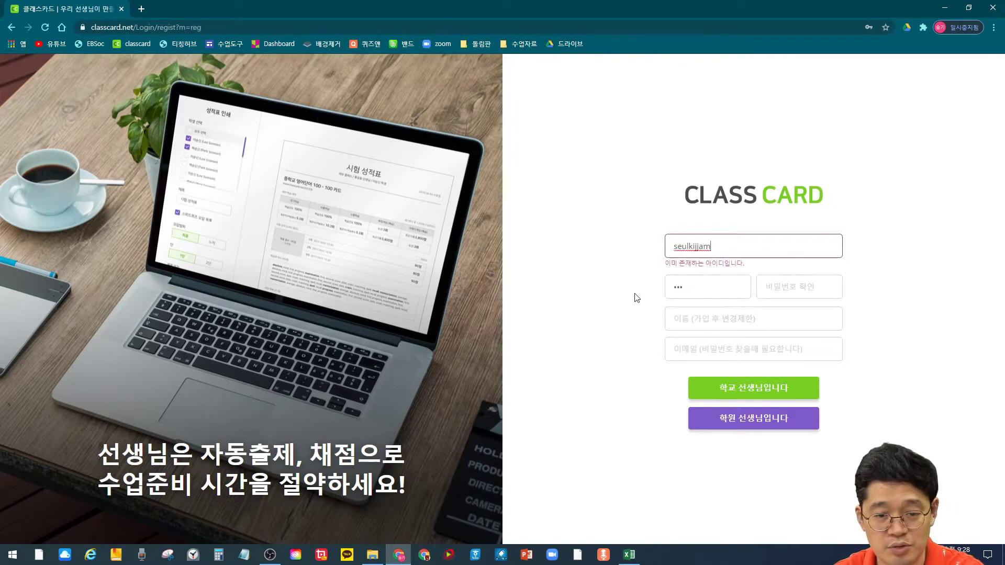
pyautogui.press('Tab')
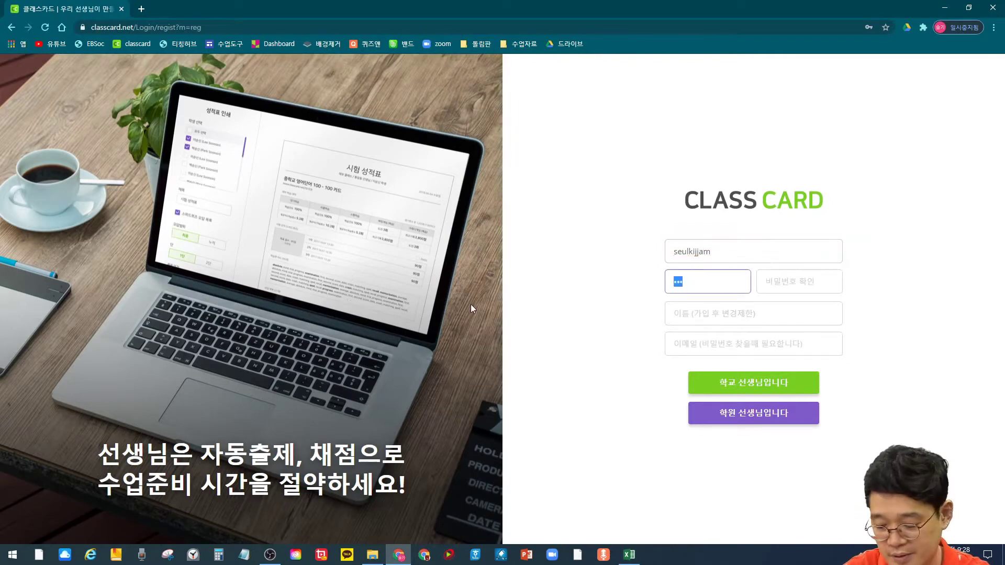
pyautogui.write('1234')
pyautogui.press('Tab')
pyautogui.write('1234')
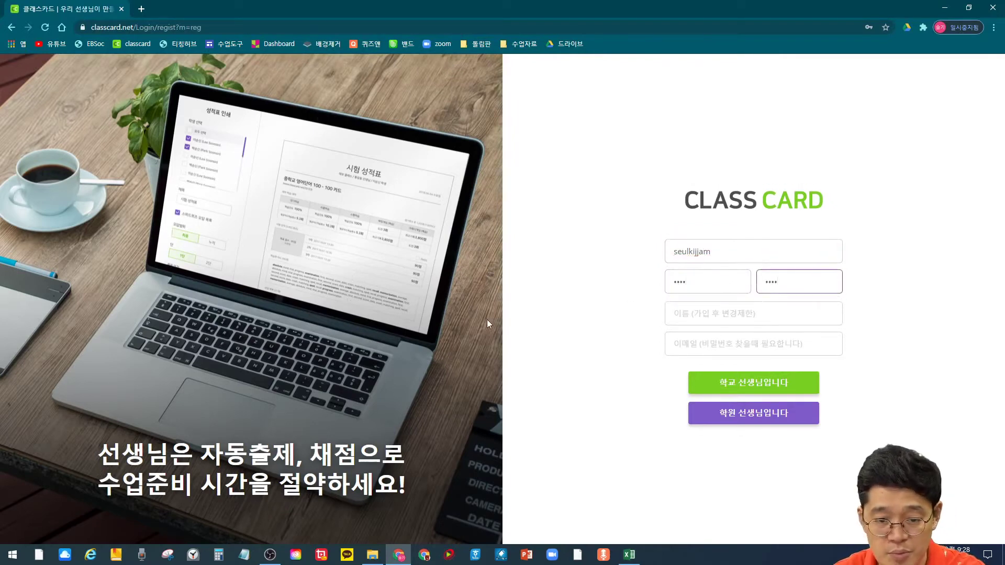
# Step: Fill in the teacher's name and e-mail, then register as a school teacher (학교 선생님입니다)
pyautogui.click(666, 312)
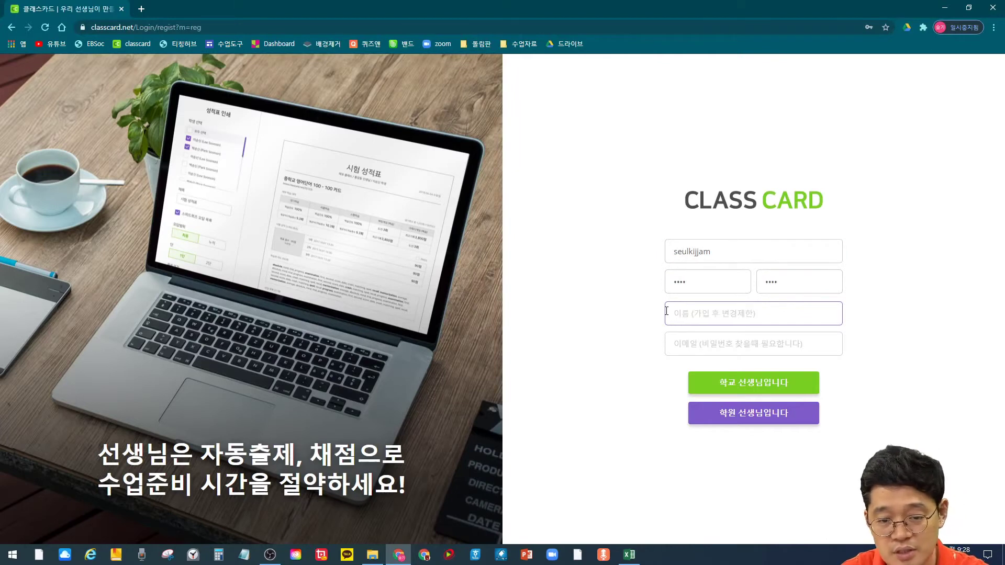
pyautogui.write('슬기쌤')
pyautogui.click(690, 342)
pyautogui.write('esrdjasdl;kas')
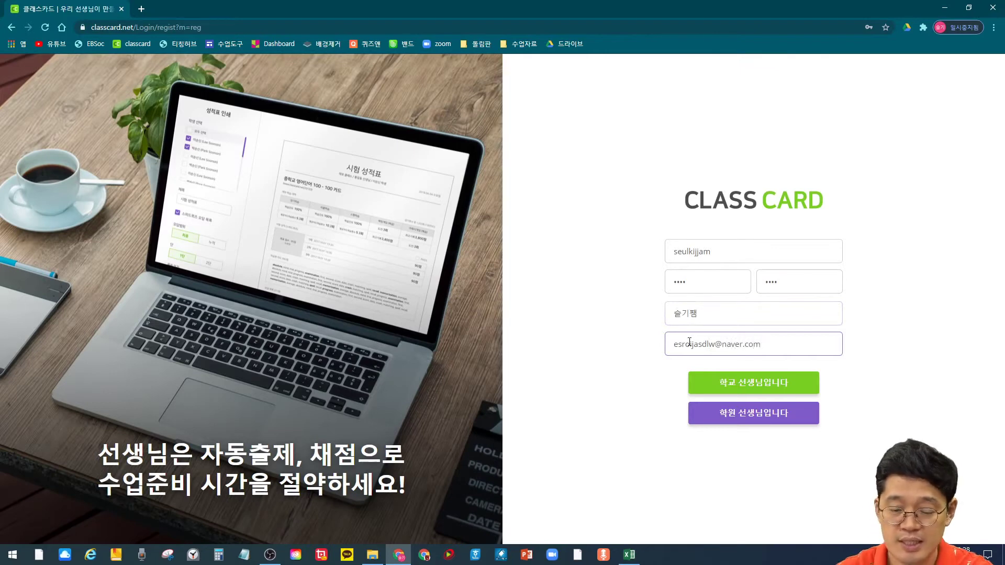
pyautogui.click(747, 379)
pyautogui.click(518, 319)
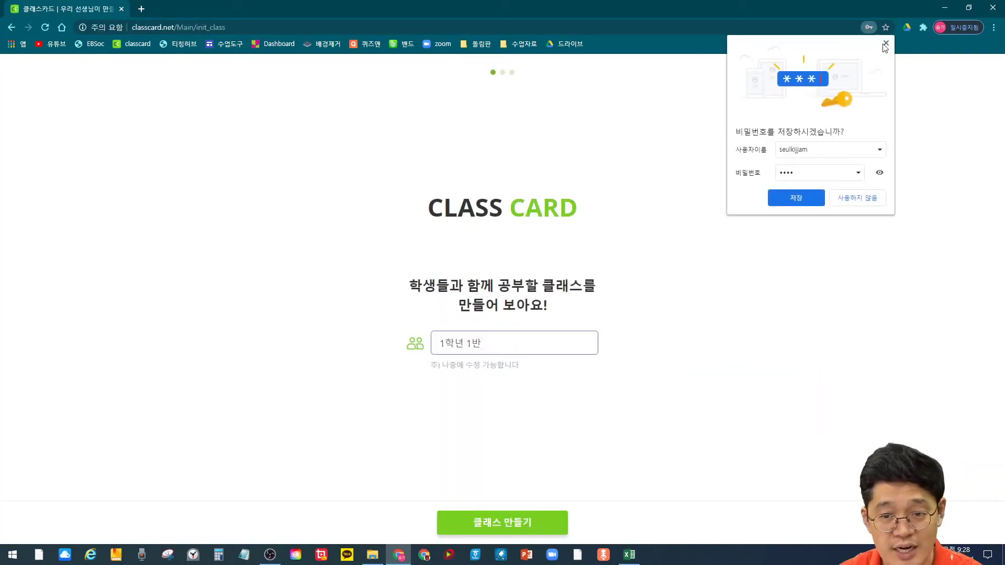
# Step: Decline saving the password and create class 1학년 1반, skipping sets and keeping default test settings
pyautogui.click(844, 202)
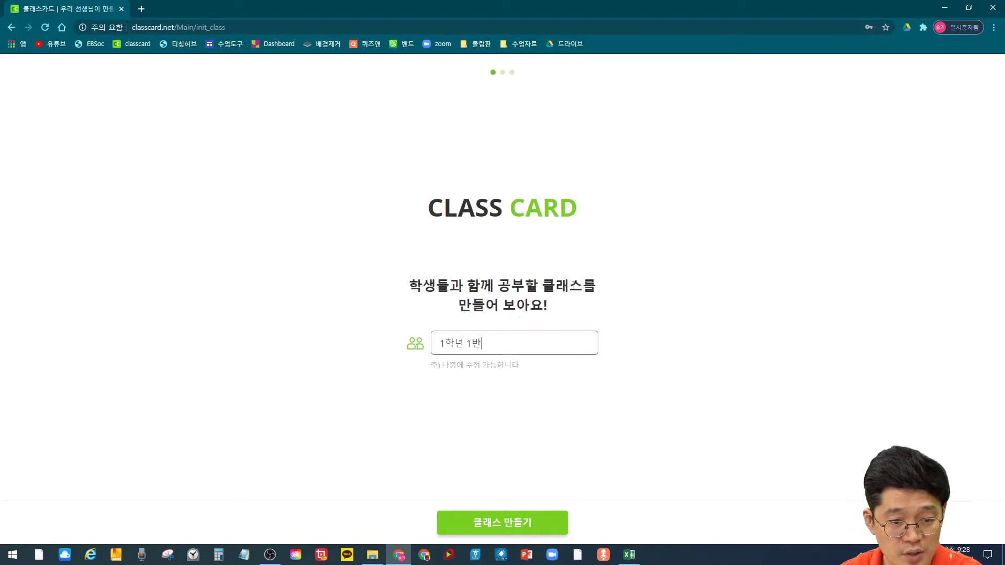
pyautogui.click(518, 522)
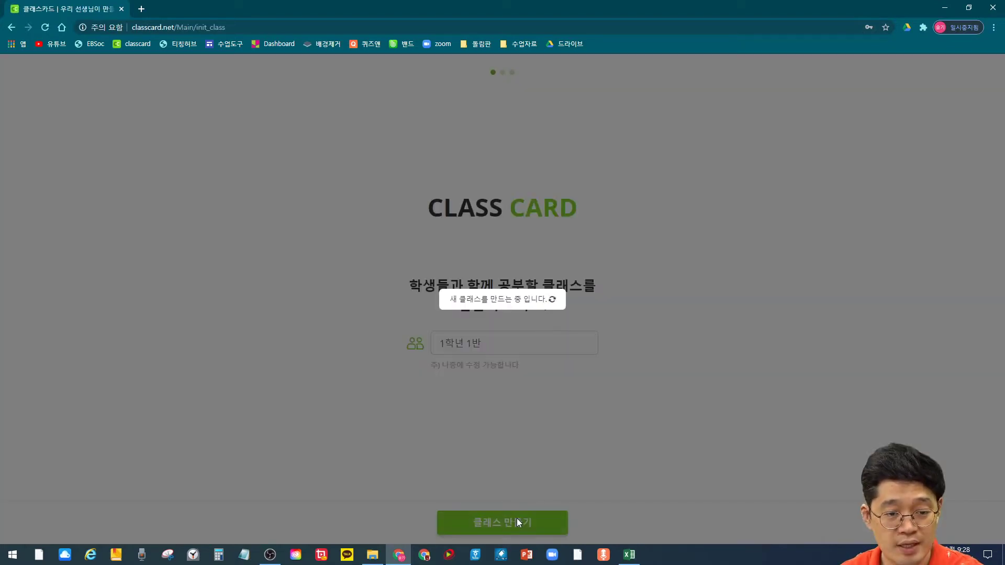
pyautogui.click(517, 523)
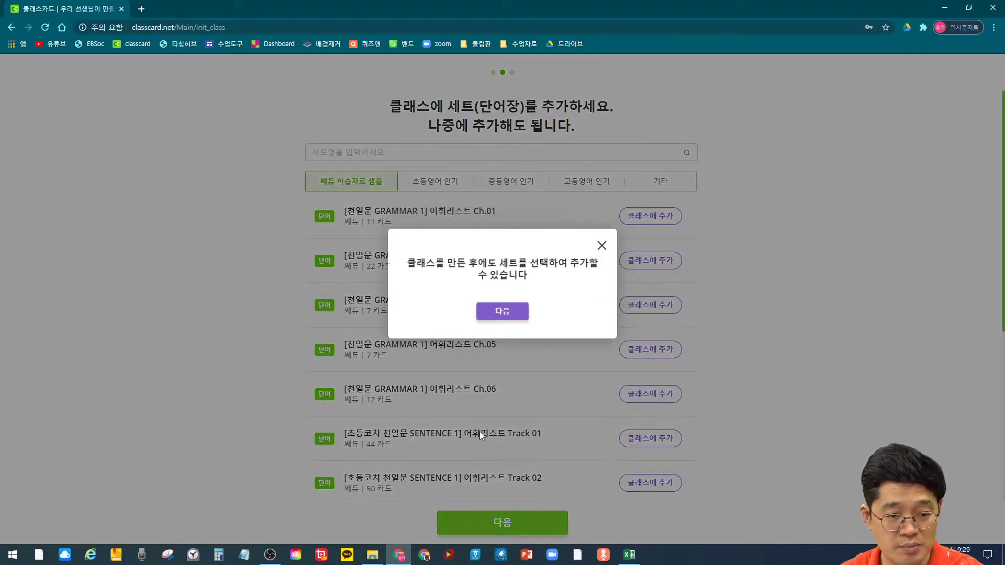
pyautogui.click(481, 314)
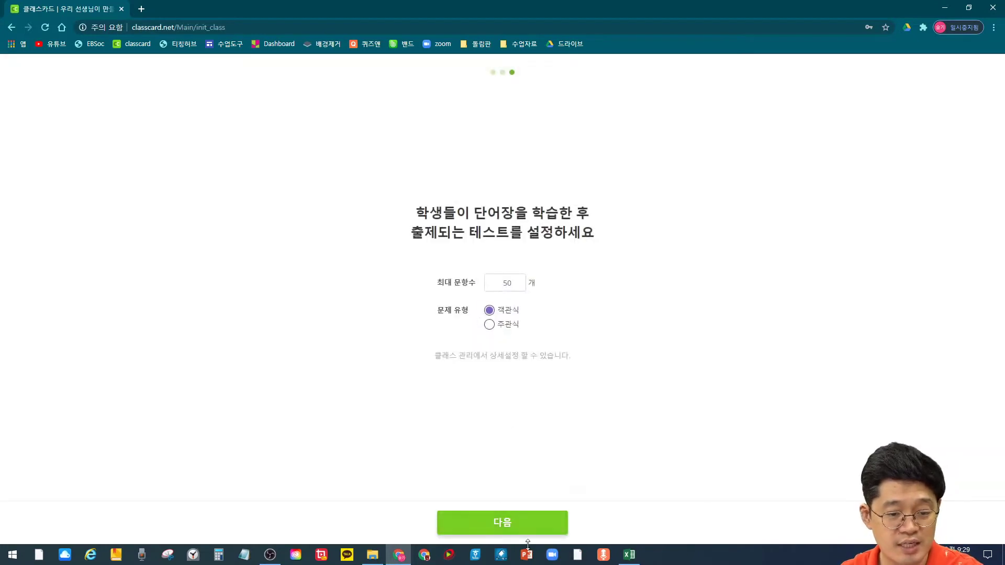
pyautogui.click(496, 523)
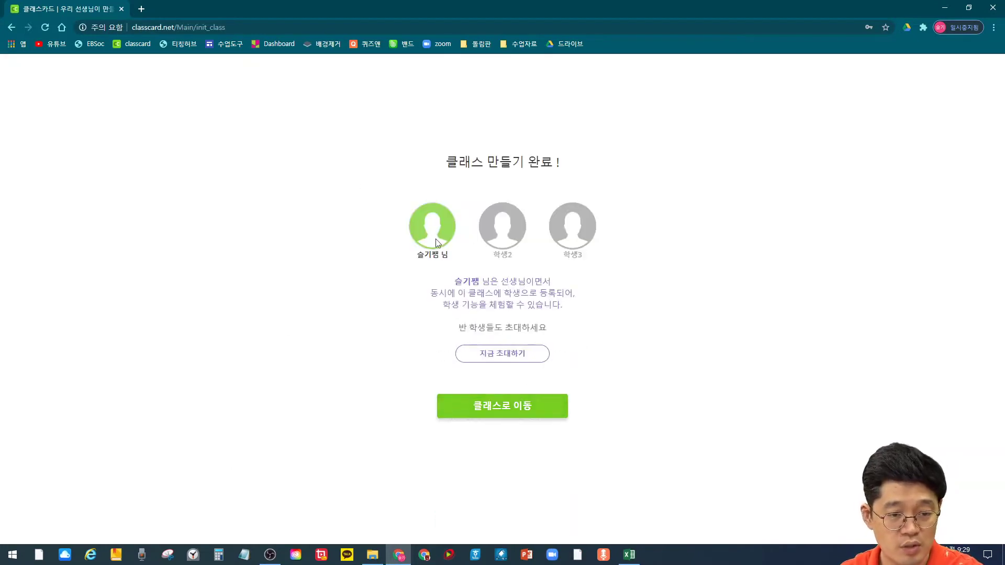
pyautogui.click(516, 408)
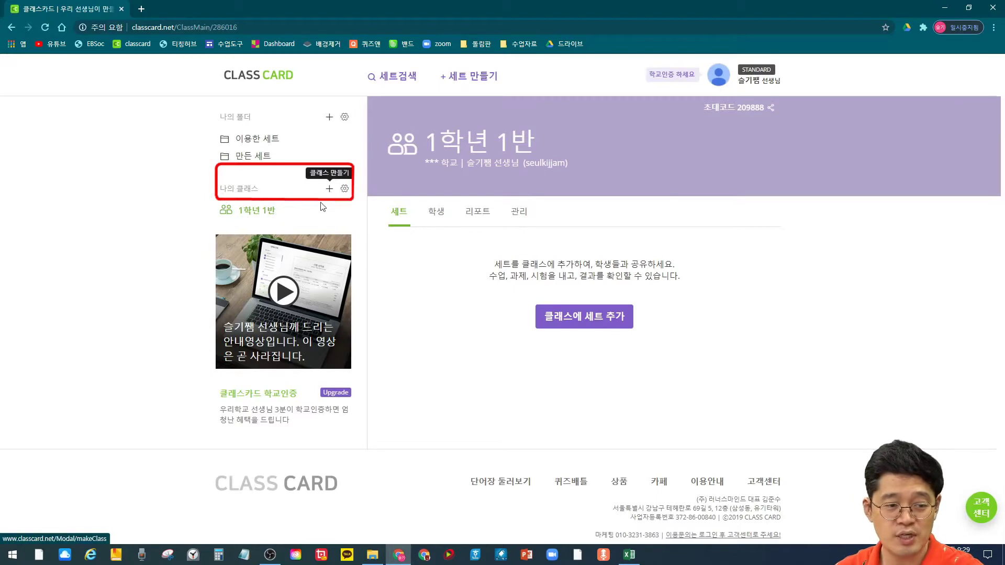
# Step: Create a class named 파닉스 and open its page from the sidebar
pyautogui.click(329, 191)
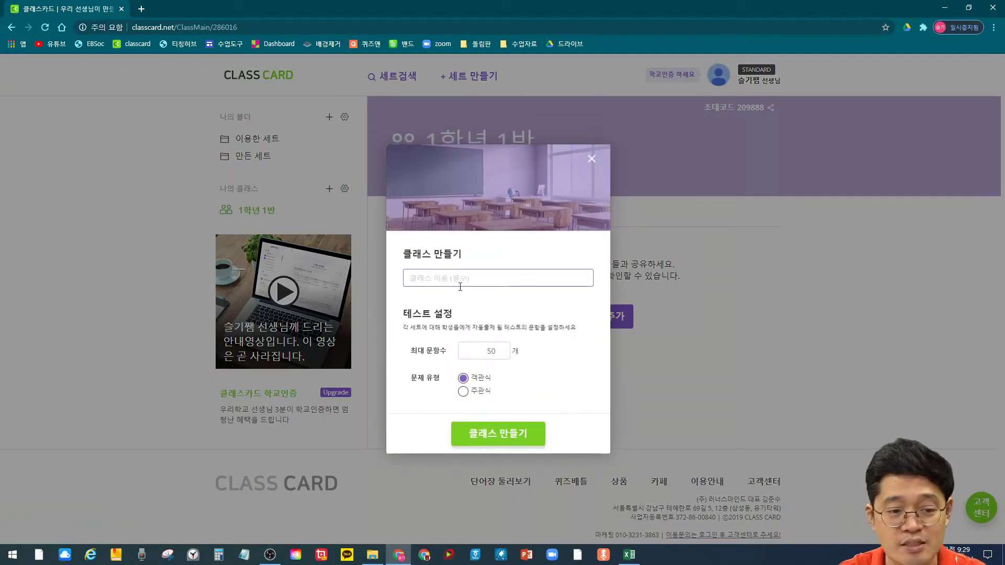
pyautogui.write('파닉')
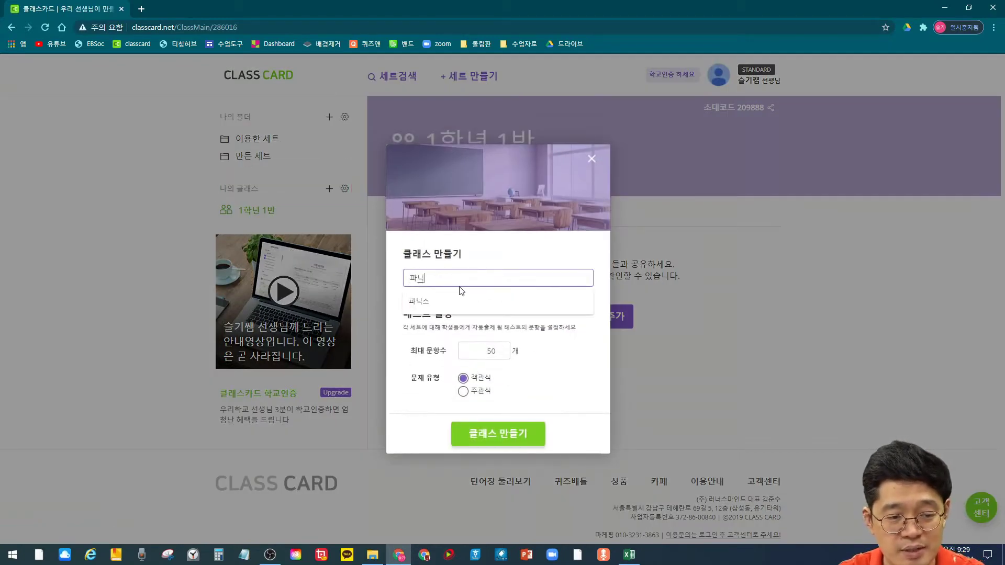
pyautogui.write('스')
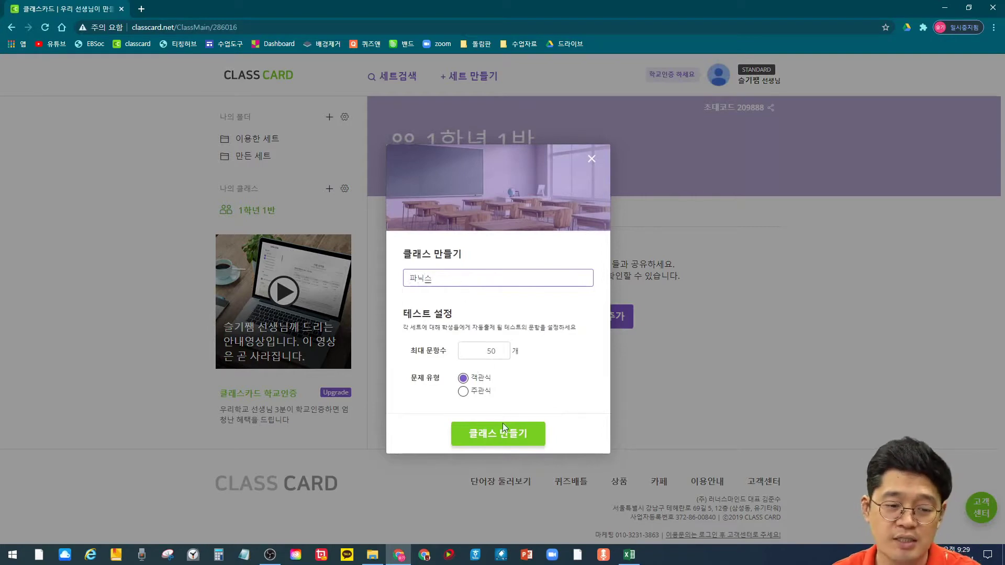
pyautogui.click(502, 437)
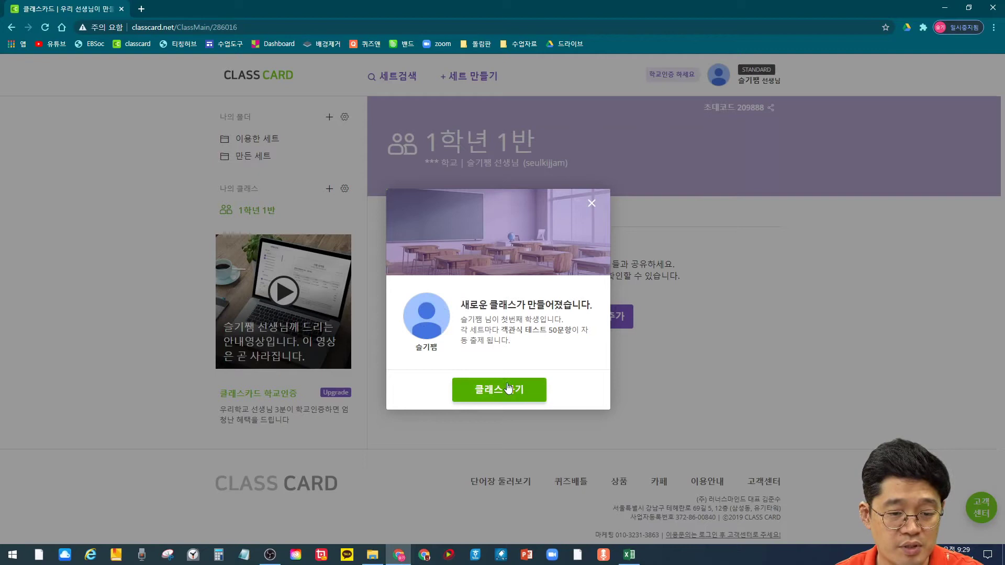
pyautogui.click(508, 388)
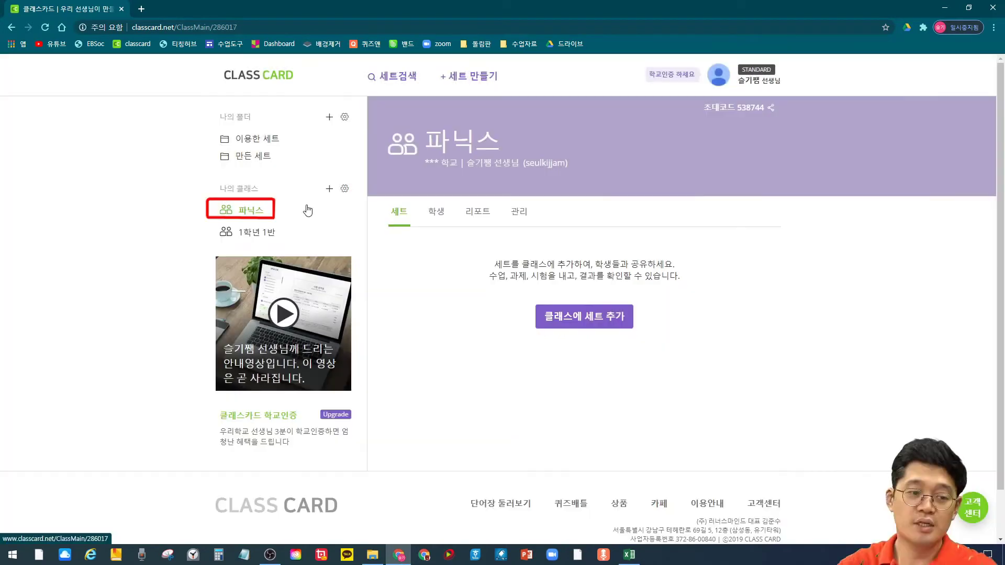
pyautogui.click(253, 212)
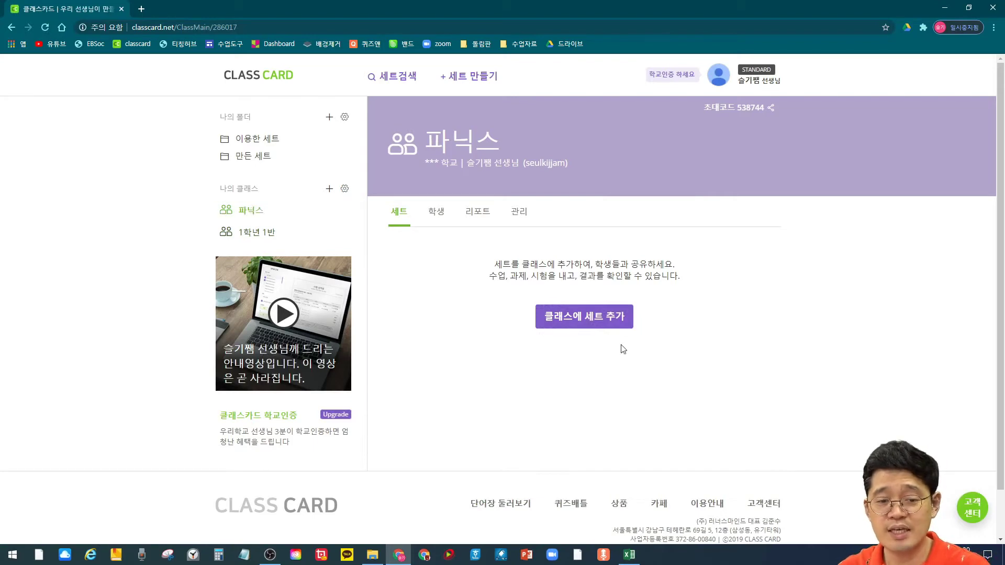
# Step: Search the shared word sets for '10차시로'
pyautogui.click(606, 326)
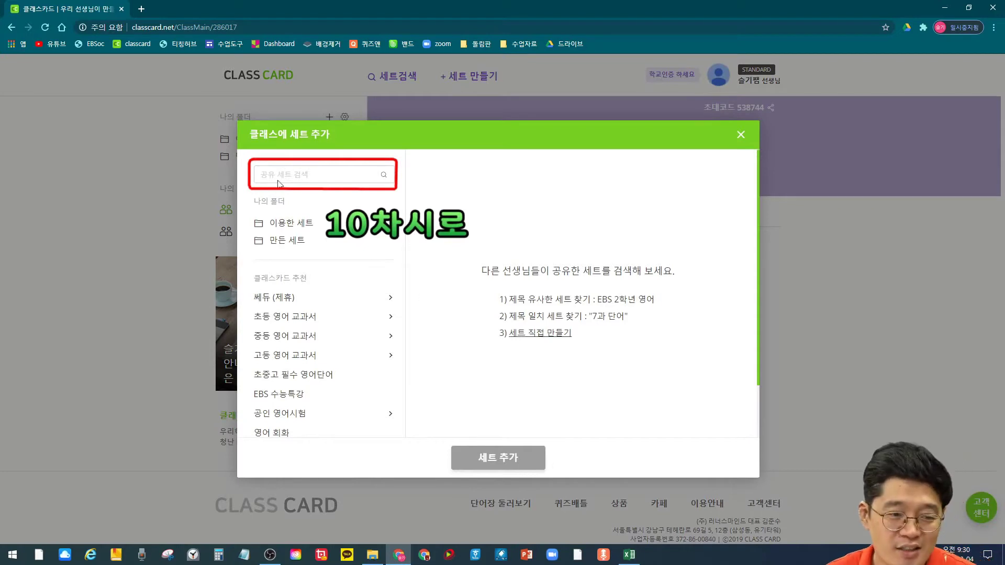
pyautogui.click(302, 173)
pyautogui.write('1')
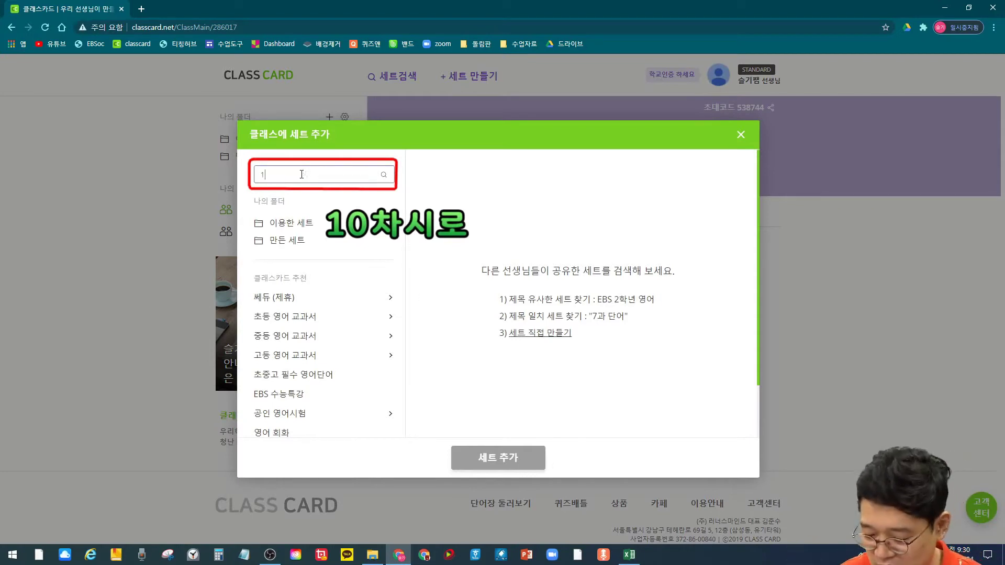
pyautogui.write('0차시로')
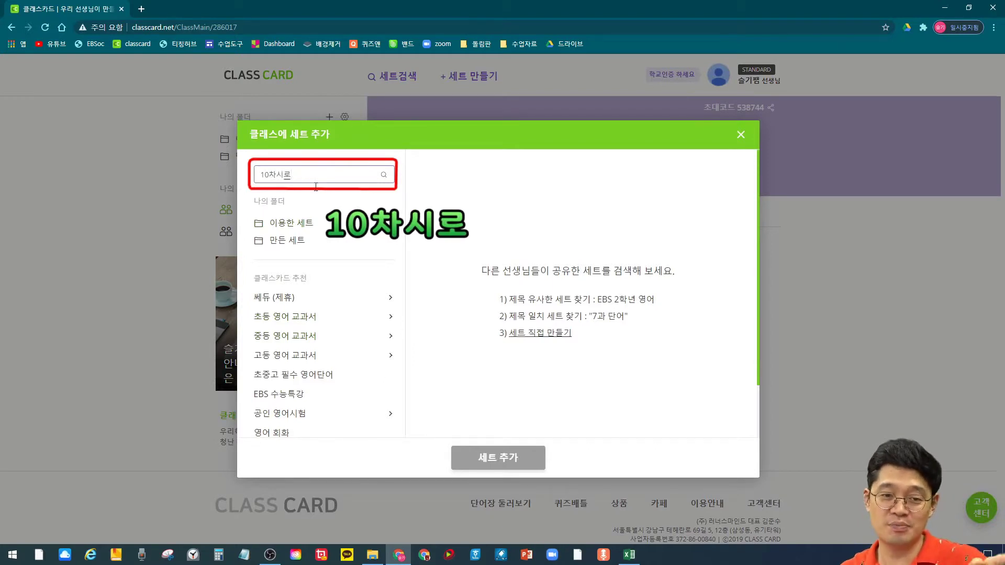
pyautogui.click(383, 175)
pyautogui.scroll(-3, 544, 418)
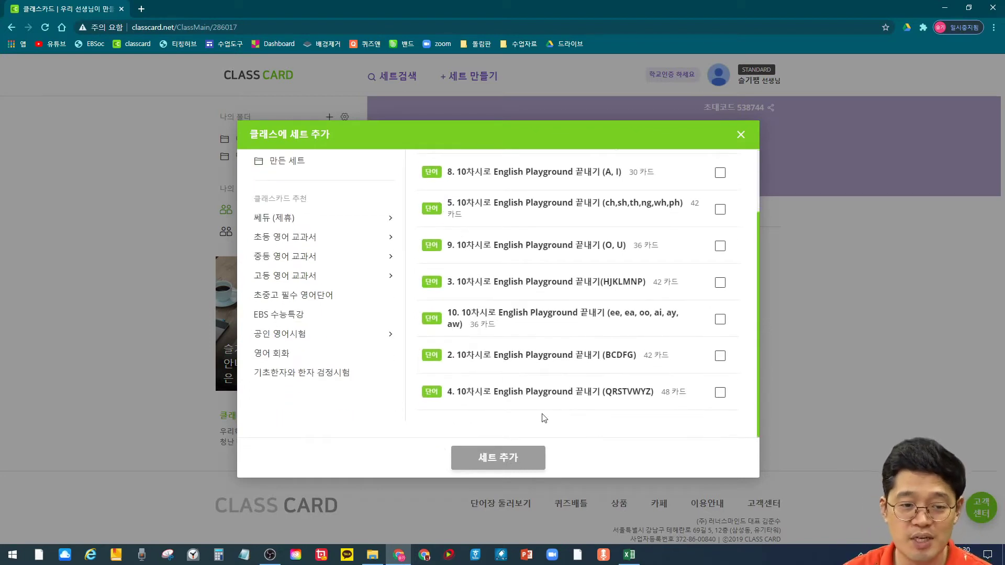
pyautogui.scroll(3, 616, 296)
# Step: Tick sets 2 through 10 and add all nine to the class, dismissing the hint popup
pyautogui.click(720, 179)
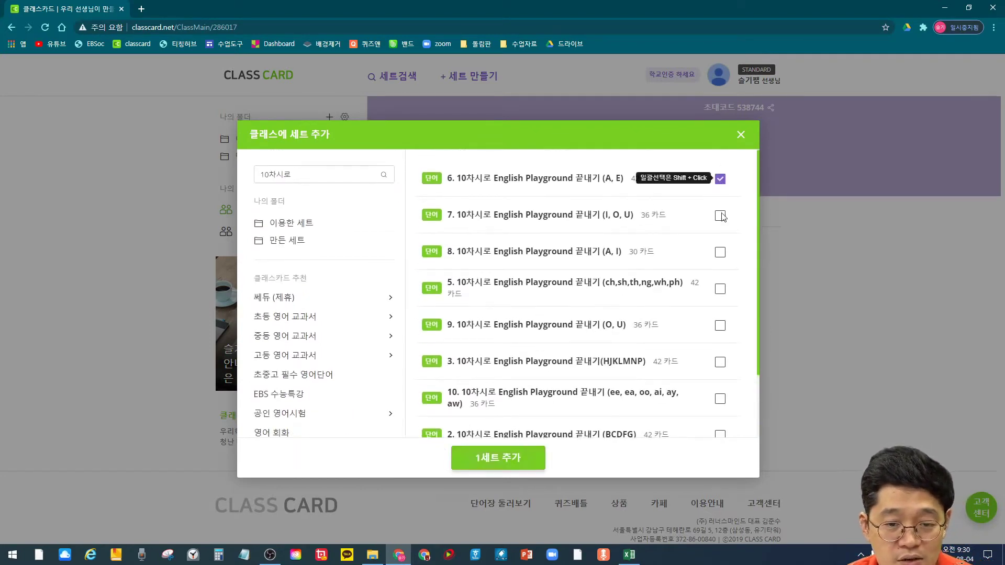
pyautogui.click(720, 215)
pyautogui.click(720, 252)
pyautogui.click(720, 288)
pyautogui.click(720, 325)
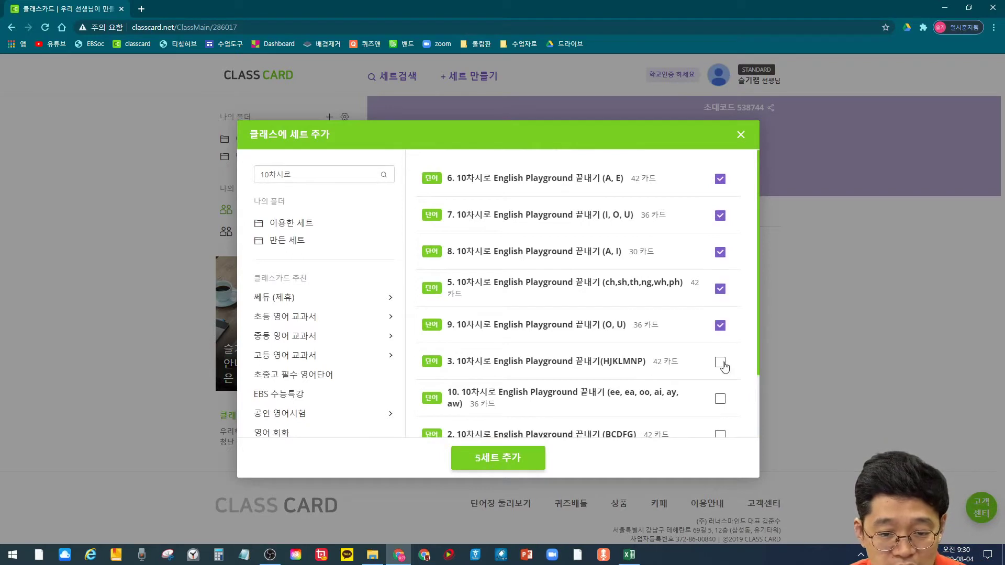
pyautogui.click(720, 361)
pyautogui.scroll(-3, 723, 402)
pyautogui.click(721, 318)
pyautogui.click(720, 355)
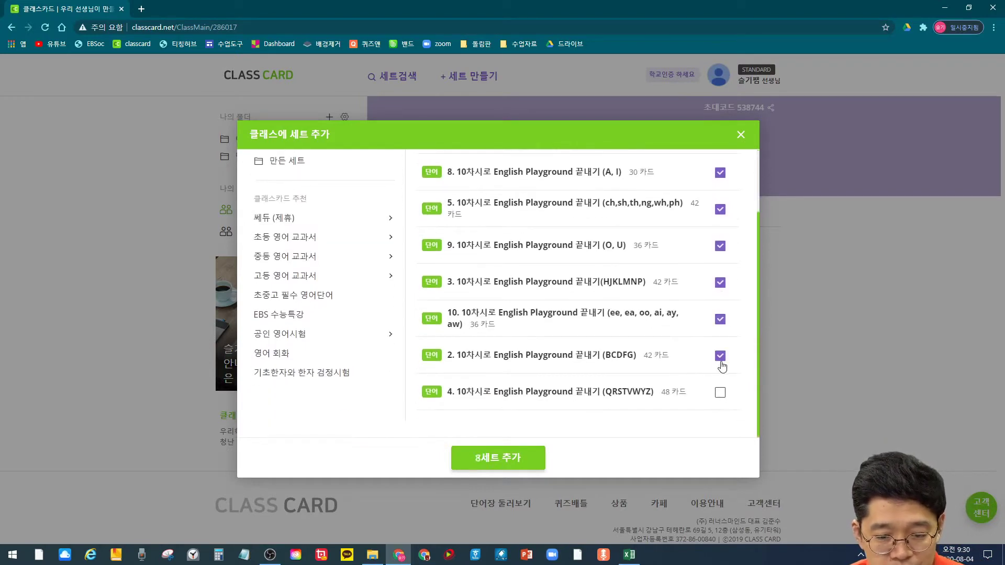
pyautogui.click(719, 393)
pyautogui.click(516, 461)
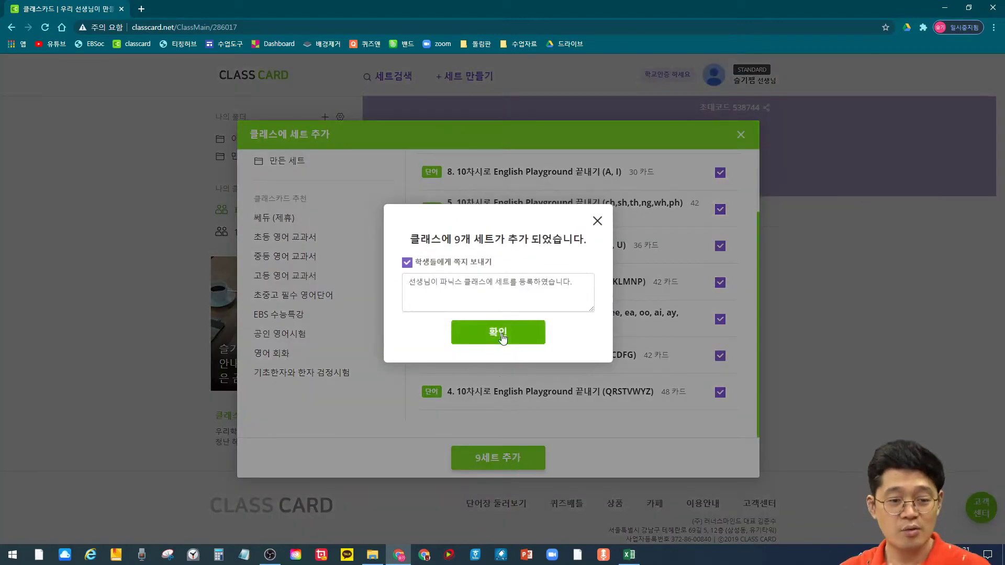
pyautogui.click(498, 334)
pyautogui.click(610, 313)
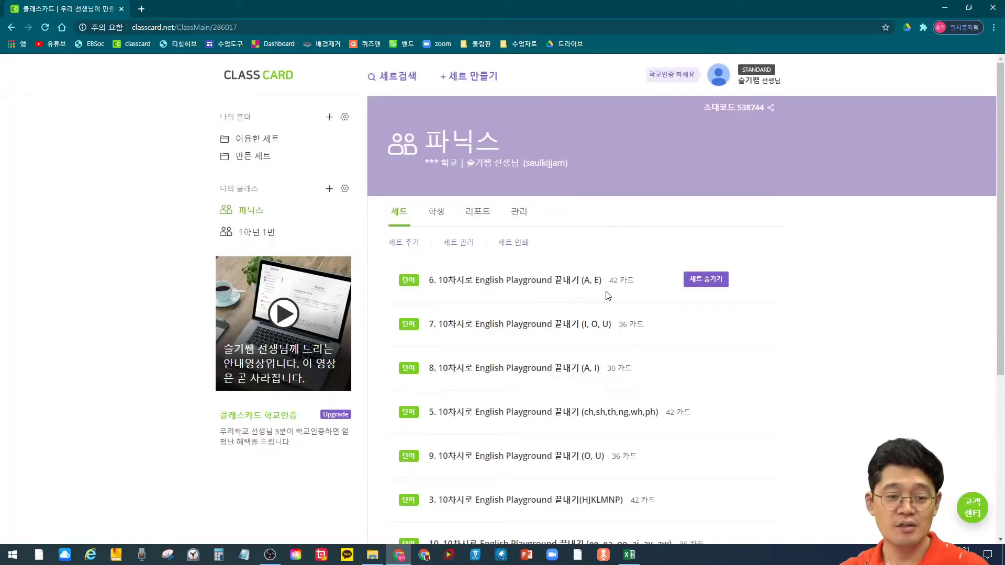
# Step: Scroll through the nine-set list and open '2. 10차시로 English Playground 끝내기 (BCDFG)'
pyautogui.scroll(-2, 620, 289)
pyautogui.scroll(-1, 620, 289)
pyautogui.scroll(1, 621, 289)
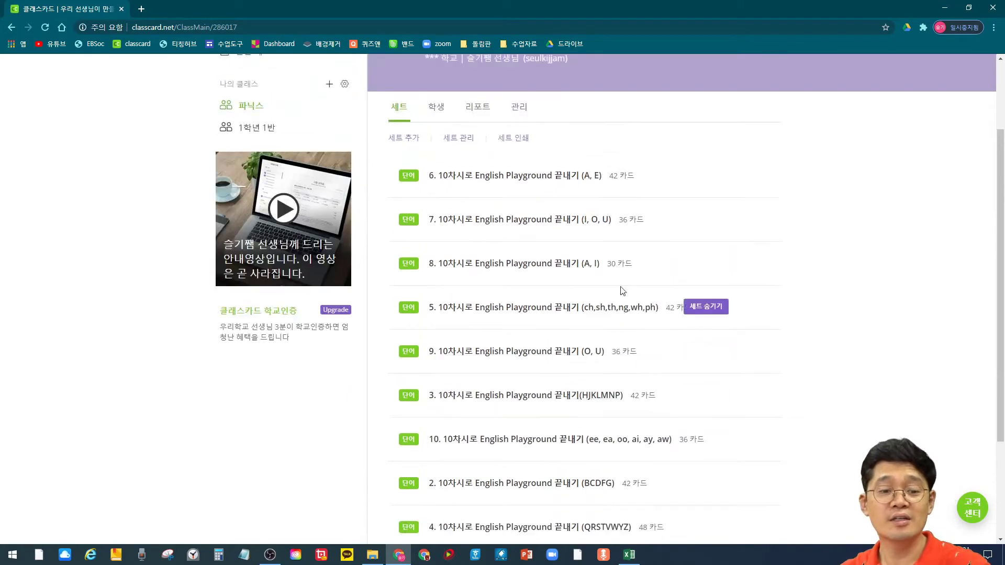
pyautogui.scroll(-2, 621, 292)
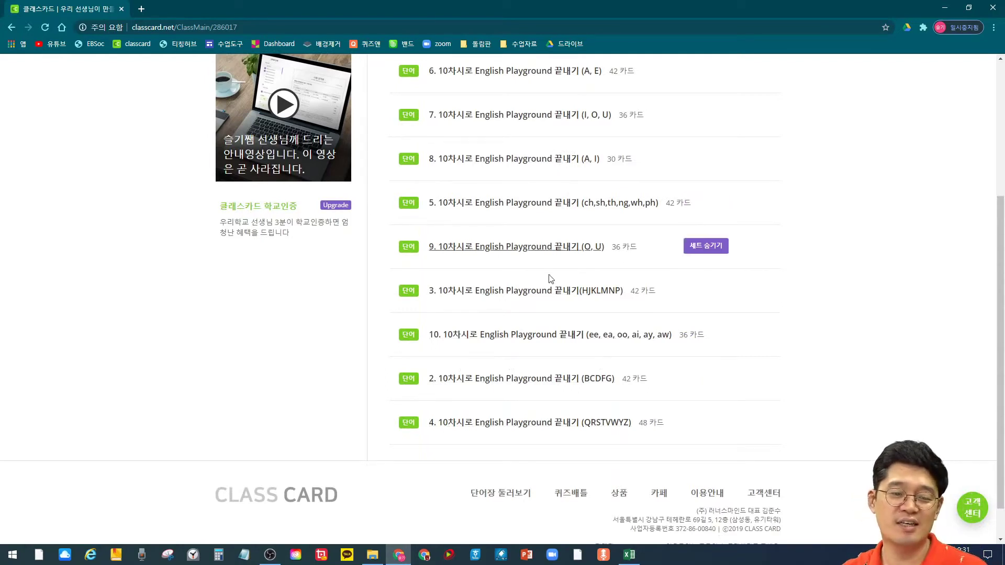
pyautogui.scroll(1, 503, 393)
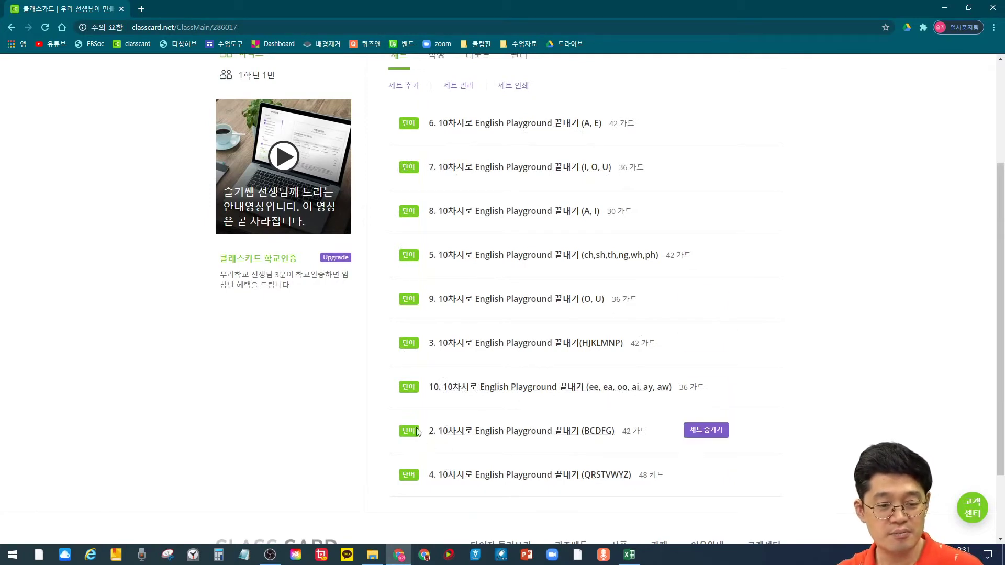
pyautogui.click(559, 440)
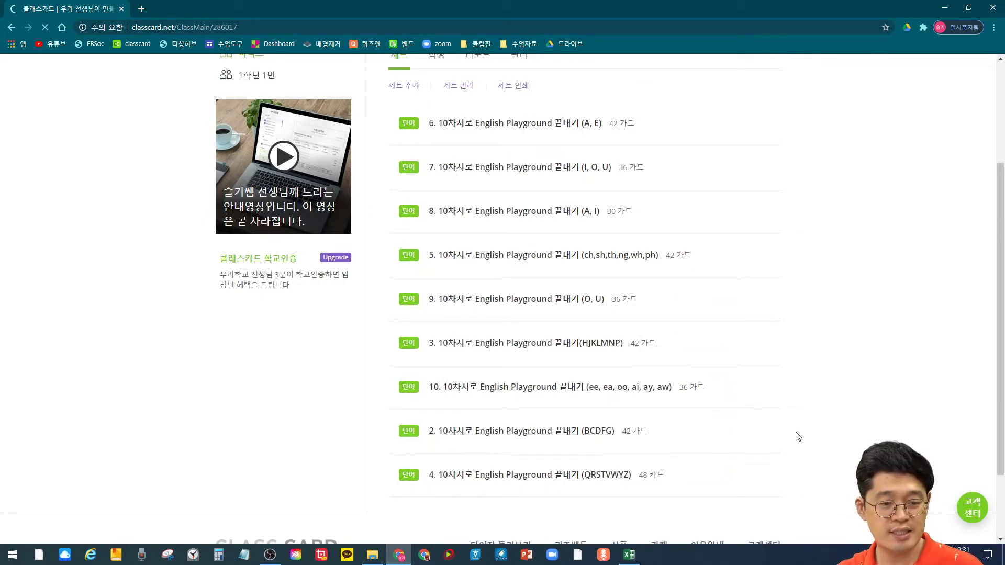
# Step: In 암기학습, mark 'ball' as known and 'bee' for later, then save progress and end the session
pyautogui.scroll(-1, 618, 266)
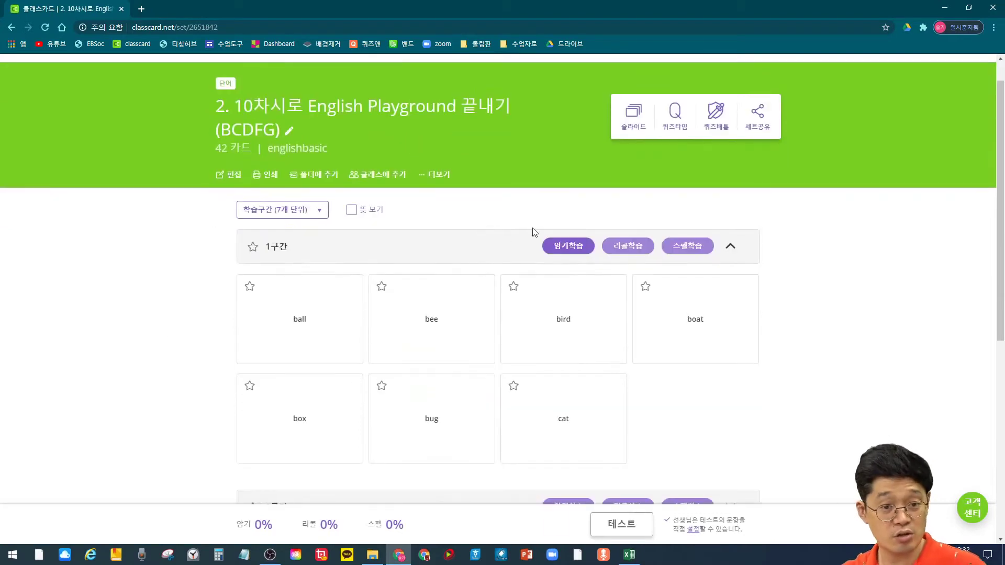
pyautogui.click(555, 245)
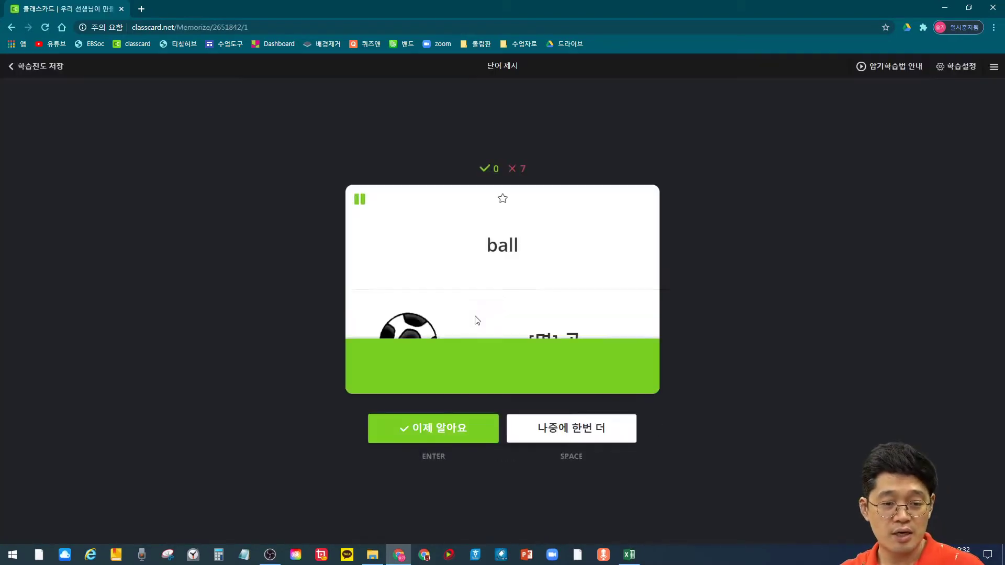
pyautogui.click(505, 325)
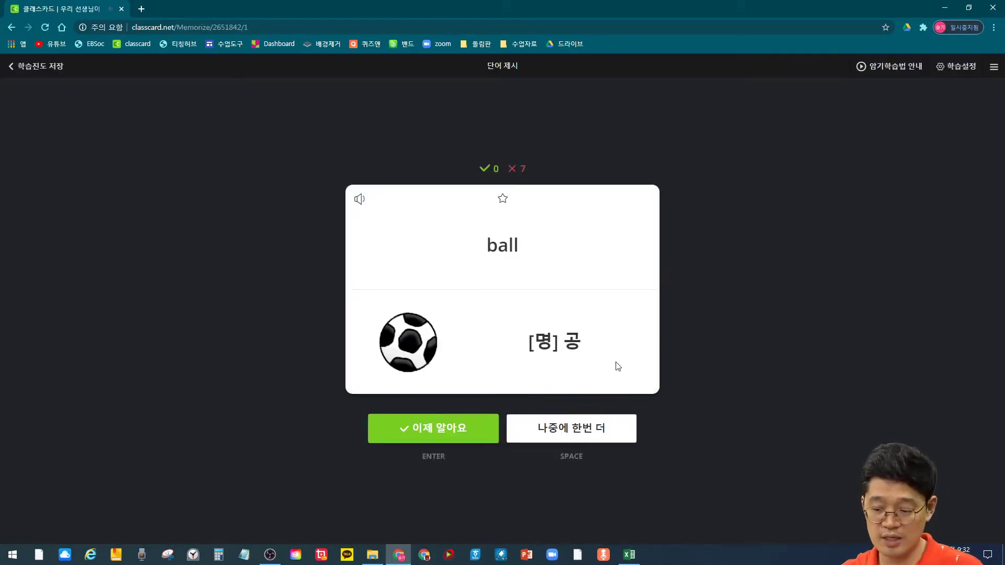
pyautogui.click(438, 426)
pyautogui.click(461, 348)
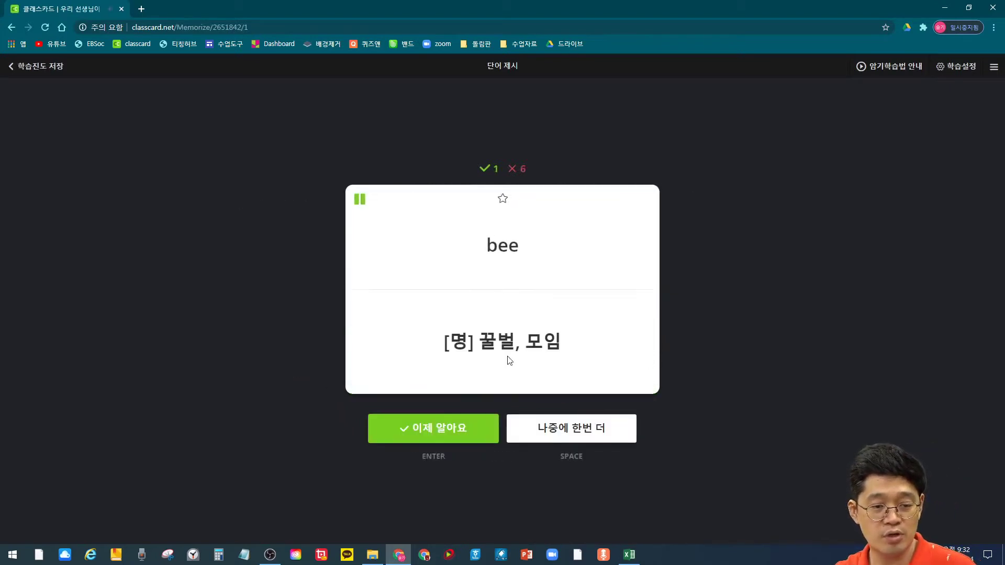
pyautogui.click(586, 439)
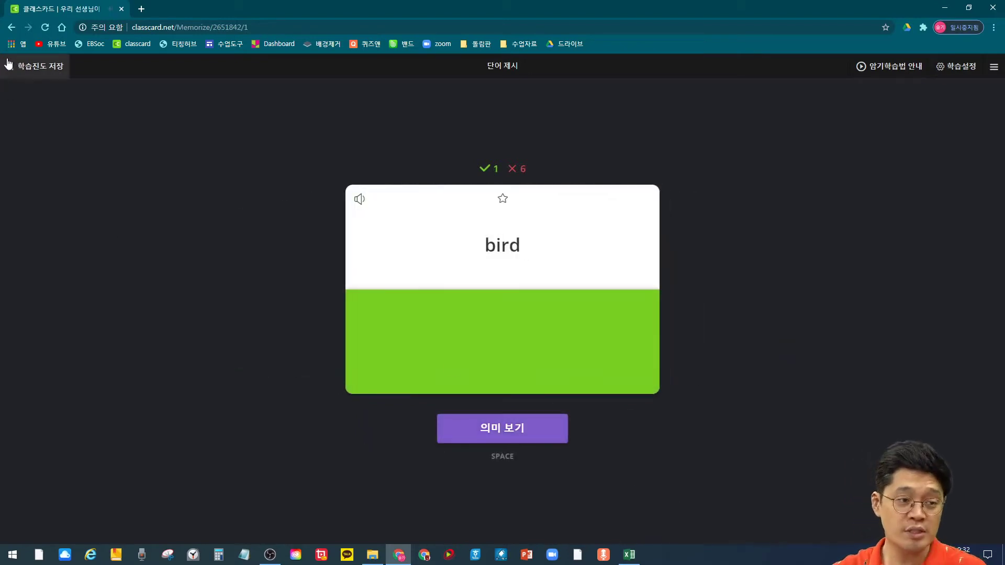
pyautogui.click(30, 68)
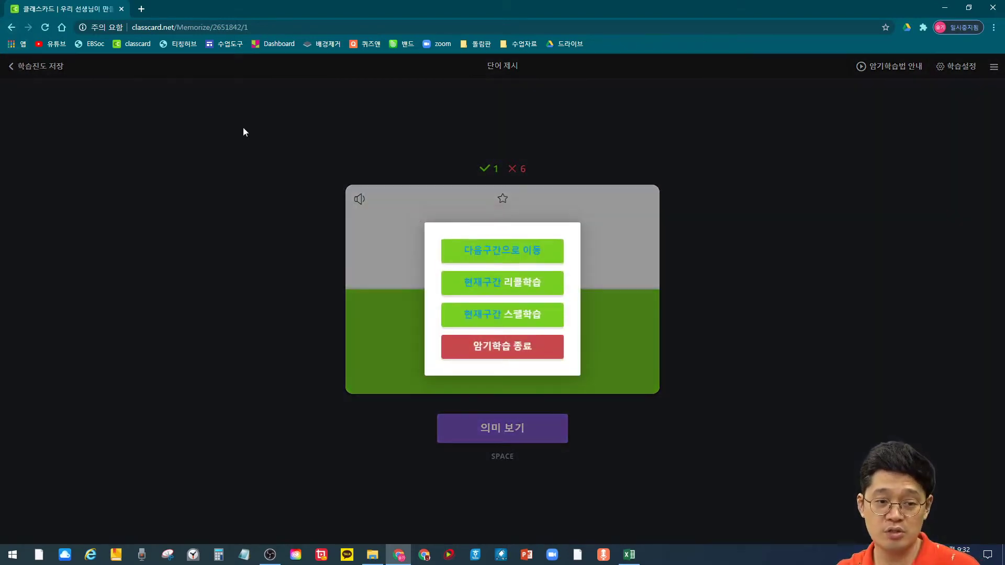
pyautogui.click(512, 348)
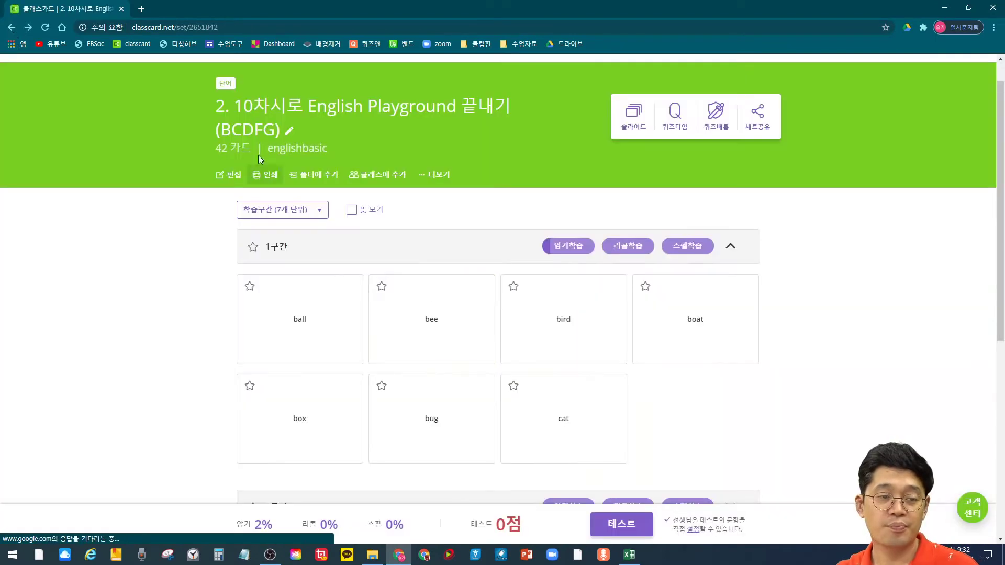
# Step: In 리콜학습, answer 상자 for 'box' and 개 for 'bird', then leave the quiz
pyautogui.click(624, 249)
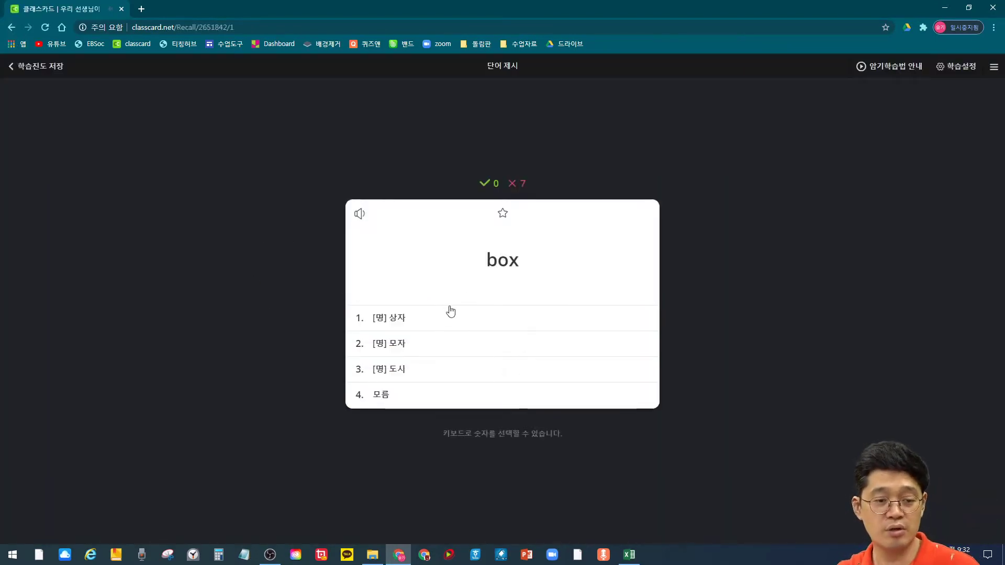
pyautogui.click(402, 320)
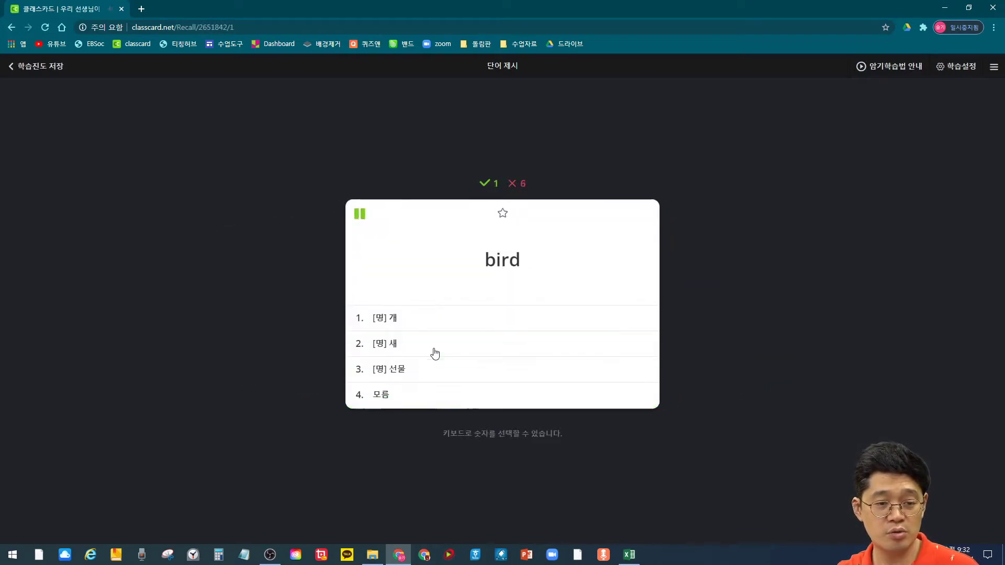
pyautogui.click(394, 320)
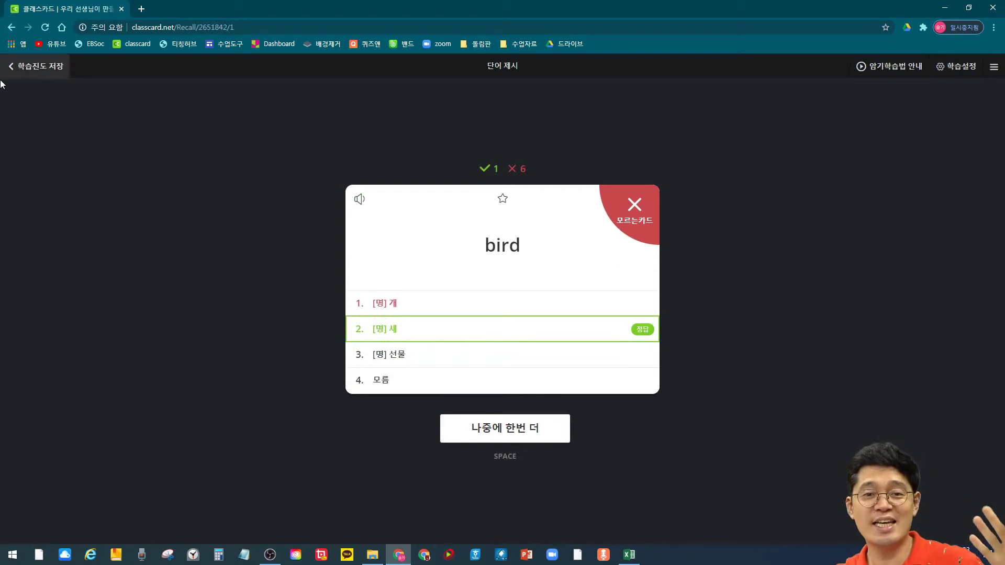
pyautogui.click(12, 26)
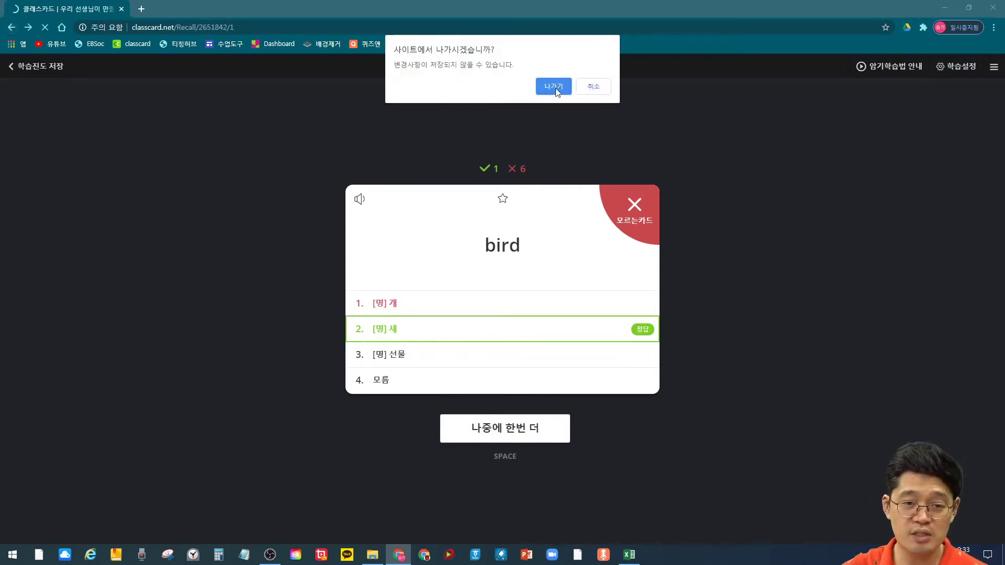
pyautogui.click(554, 86)
# Step: In 스펠학습, spell 'ball' and answer 'bee' as 'cee', then save progress and end the session
pyautogui.click(678, 245)
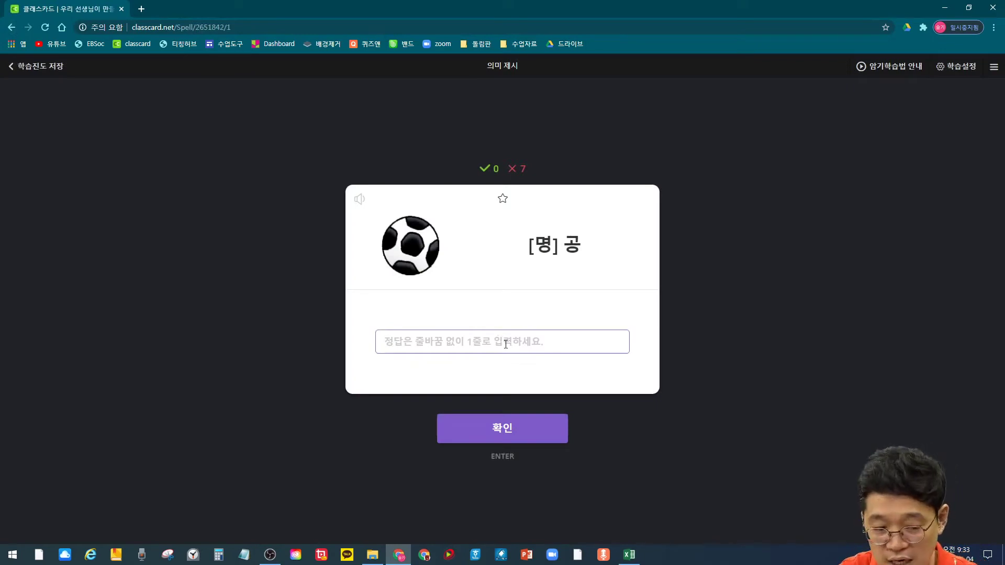
pyautogui.click(505, 344)
pyautogui.write('ㅠ')
pyautogui.write('all')
pyautogui.click(530, 427)
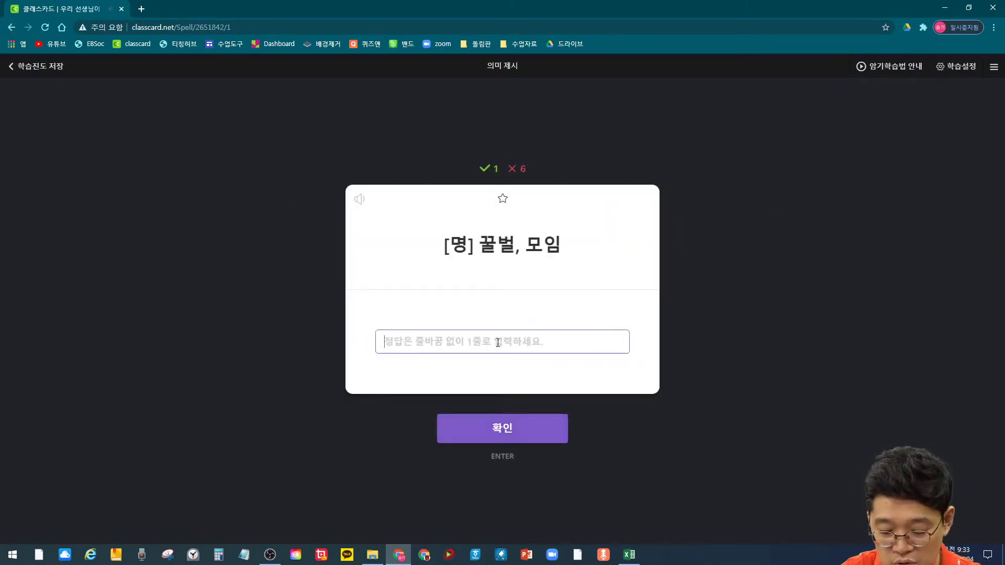
pyautogui.write('cee')
pyautogui.press('Return')
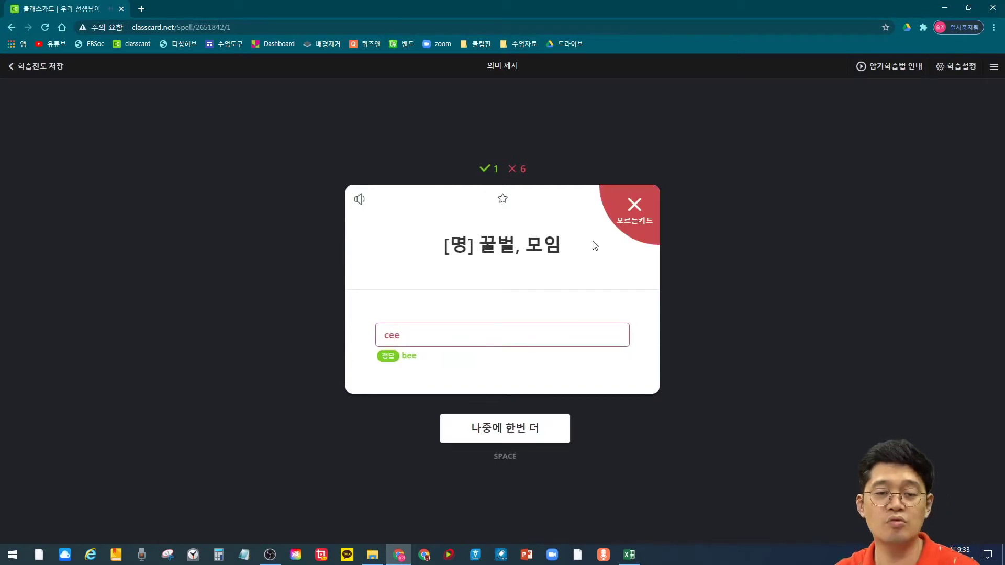
pyautogui.click(503, 438)
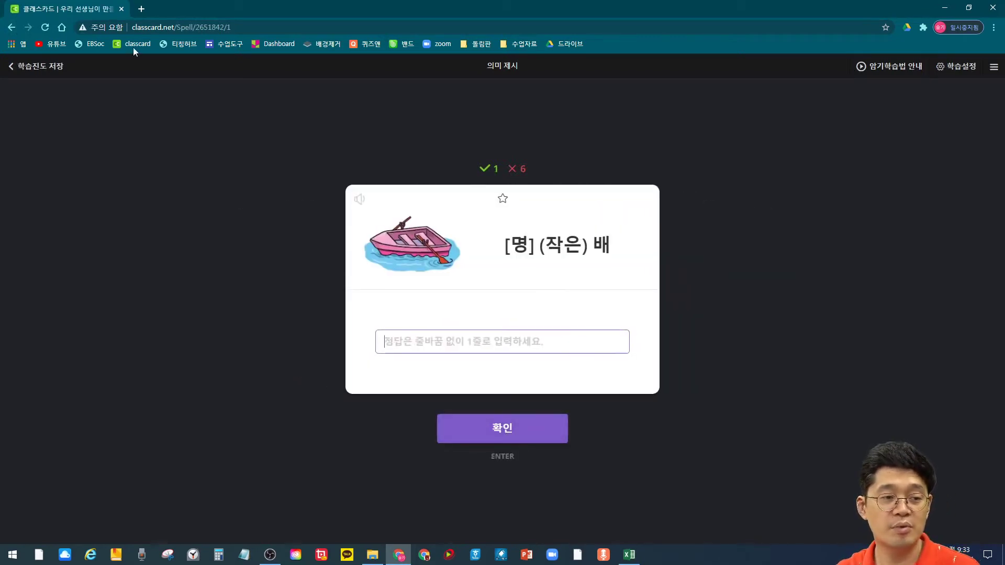
pyautogui.click(46, 66)
pyautogui.click(503, 346)
pyautogui.scroll(-8, 155, 253)
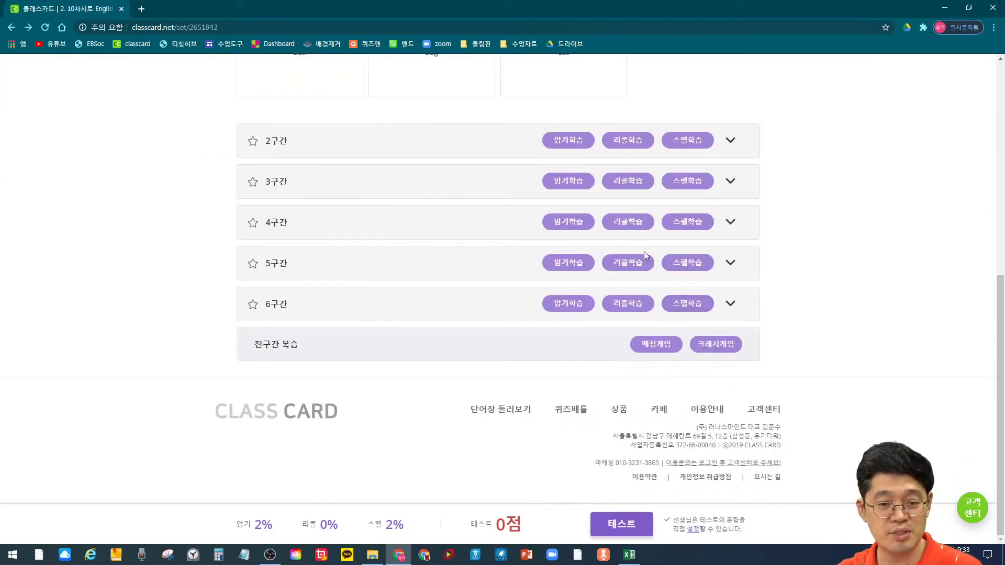
# Step: Match bug with 벌레, 오류 and center with 중심, 중앙, then leave the game
pyautogui.click(652, 344)
pyautogui.click(486, 346)
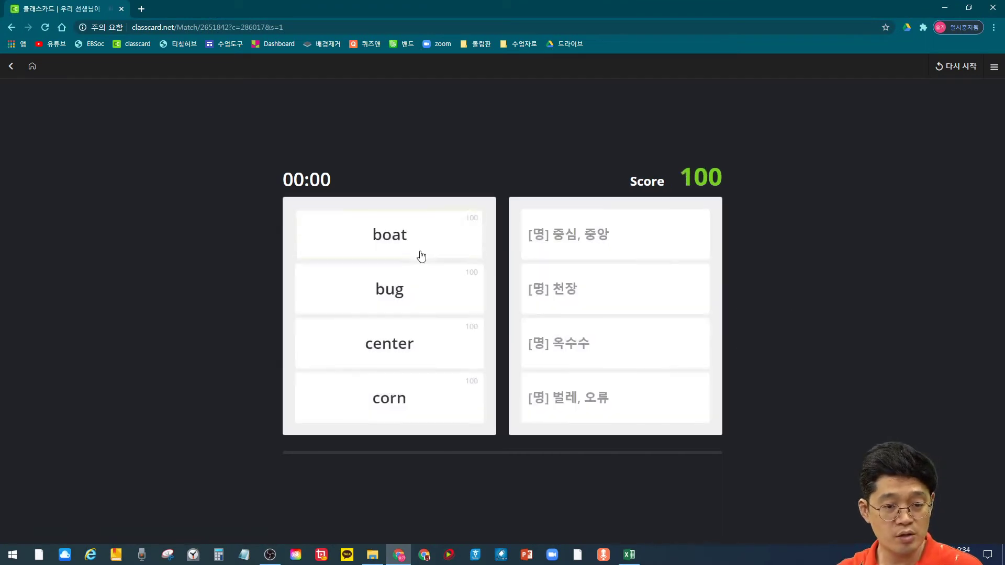
pyautogui.click(422, 254)
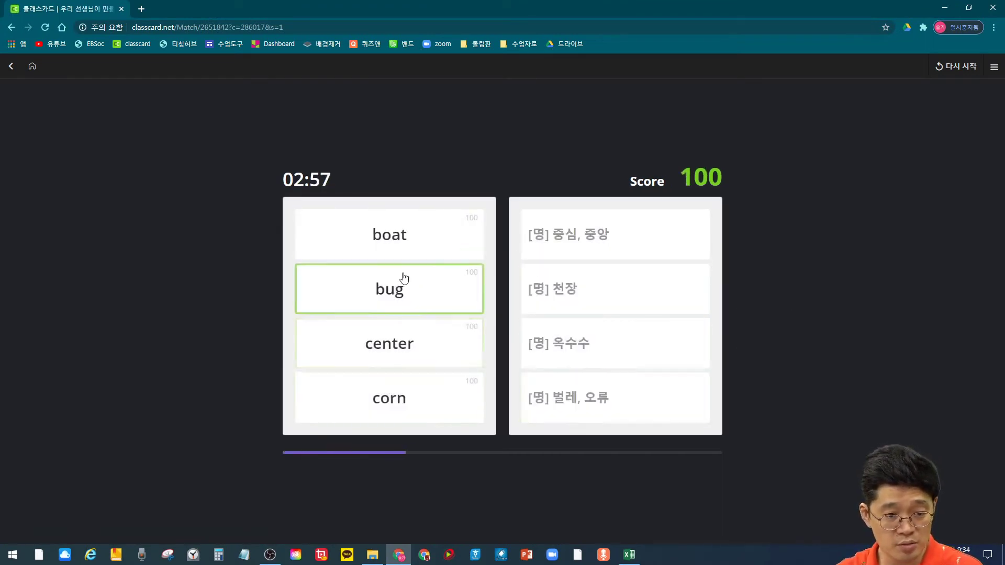
pyautogui.click(442, 309)
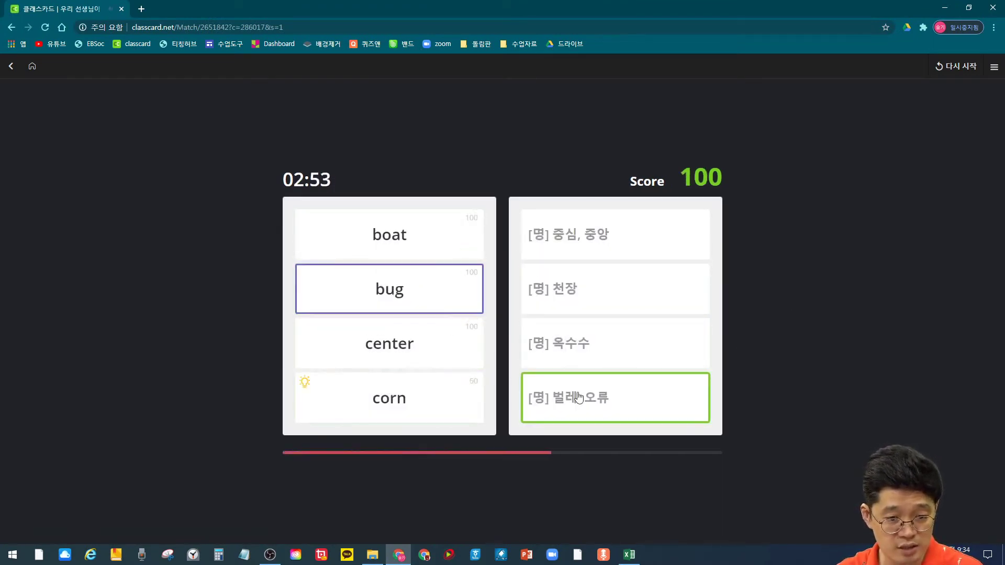
pyautogui.click(577, 393)
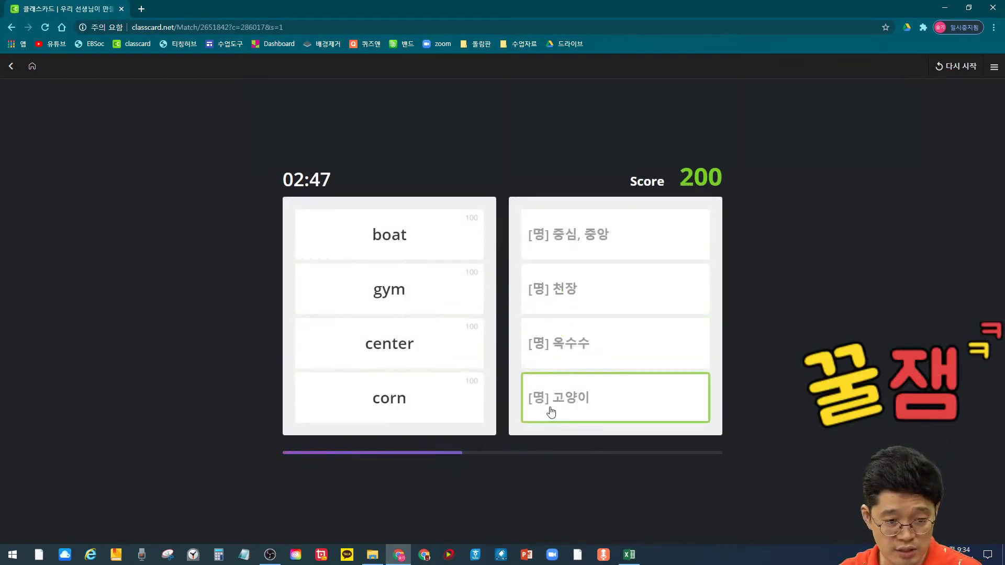
pyautogui.click(396, 339)
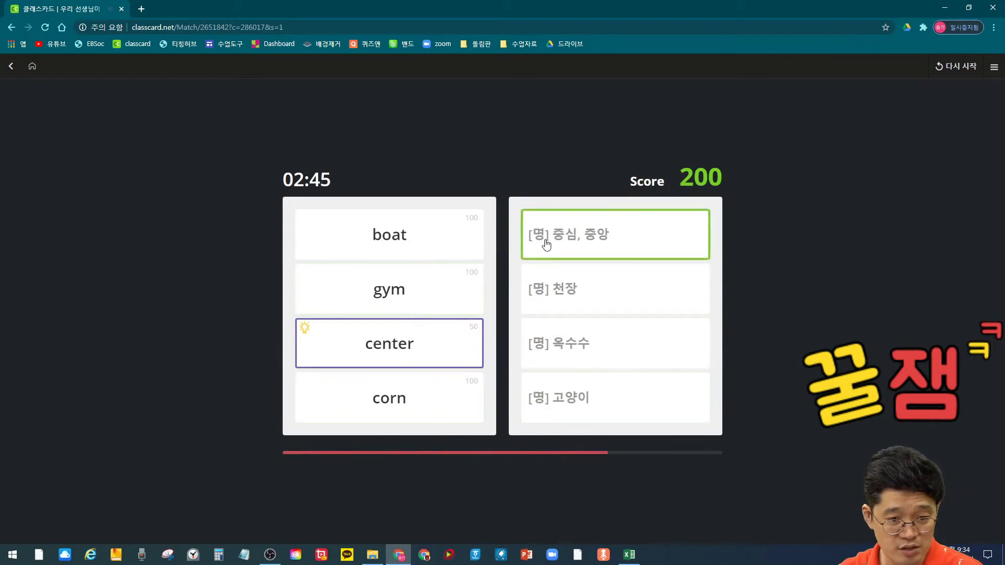
pyautogui.click(545, 242)
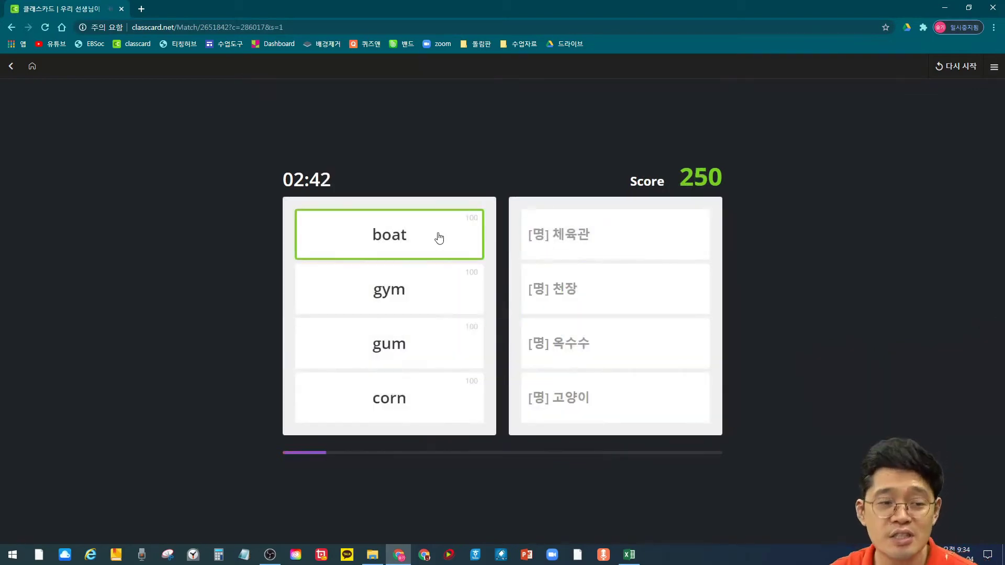
pyautogui.click(11, 66)
pyautogui.click(549, 88)
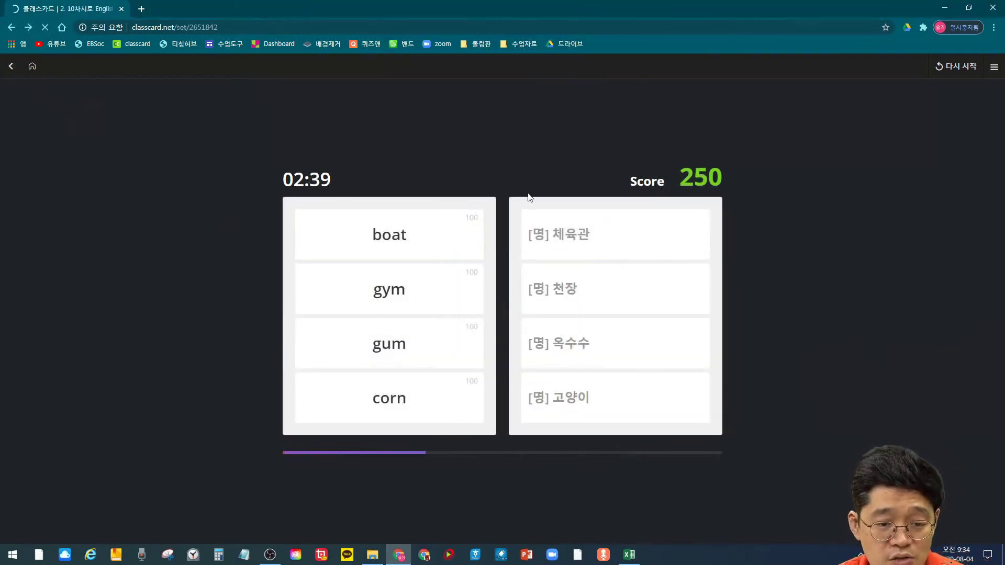
# Step: Start the Crash Game in meaning-to-word mode and answer 'girl' and 'car'
pyautogui.click(718, 346)
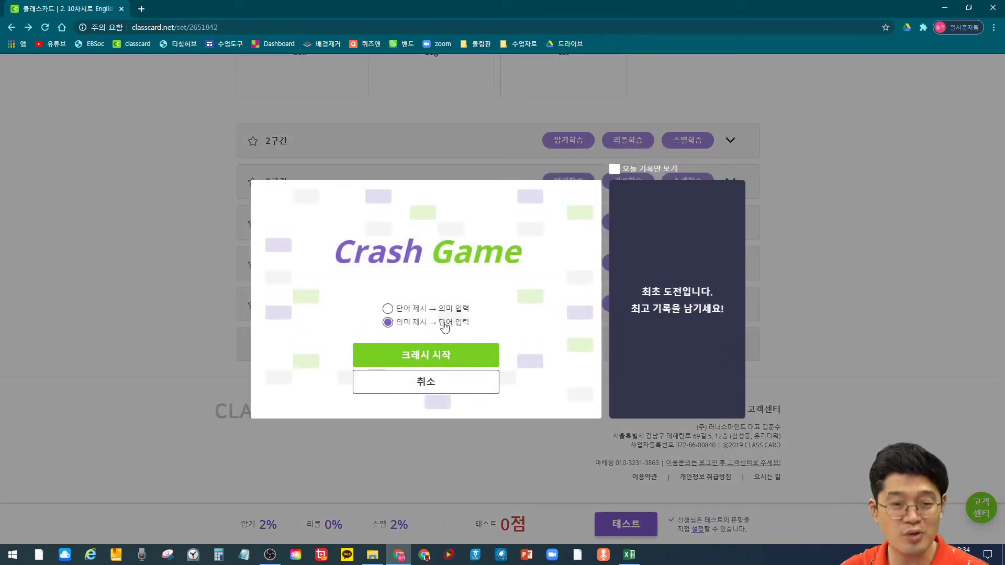
pyautogui.click(445, 356)
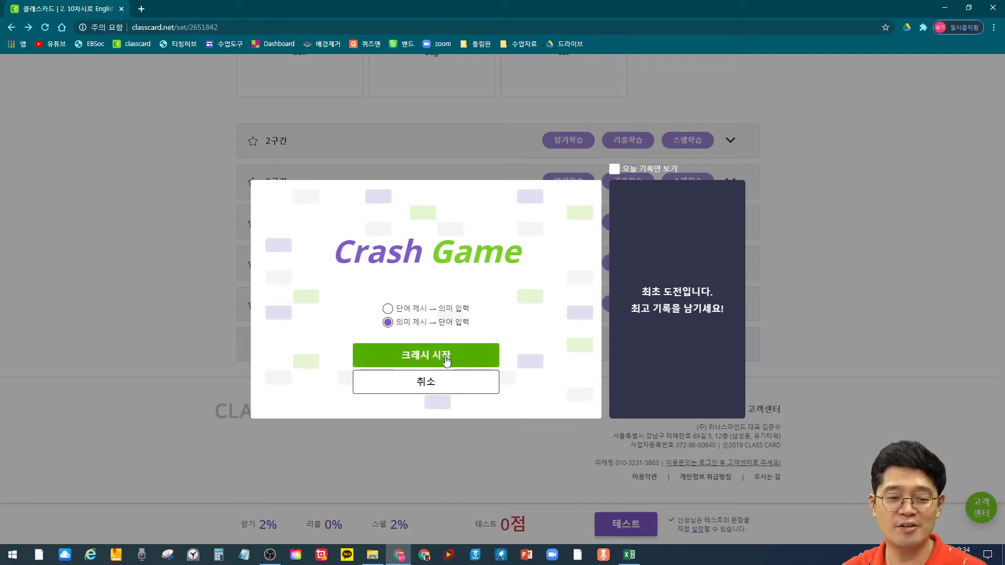
pyautogui.click(561, 488)
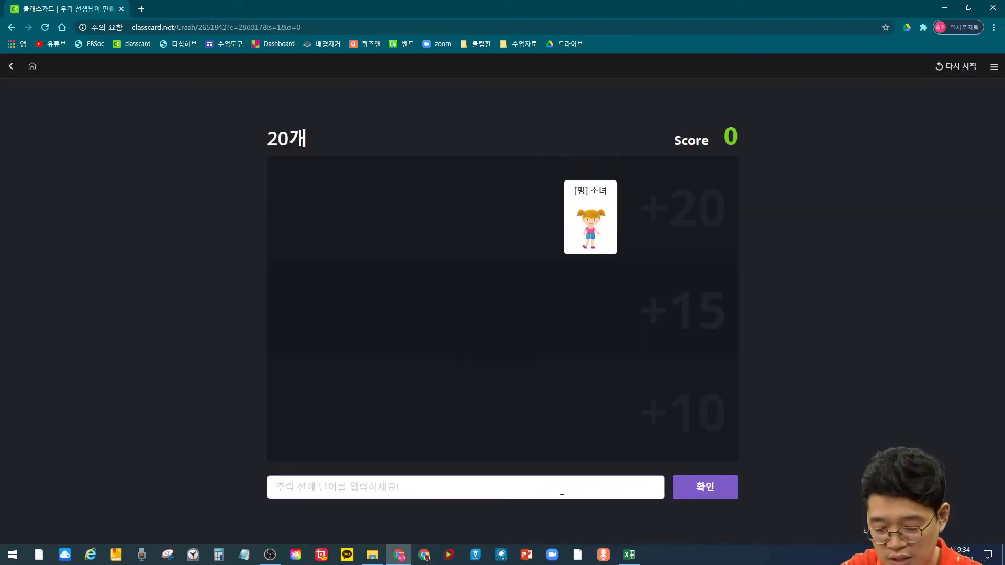
pyautogui.write('girl')
pyautogui.press('Return')
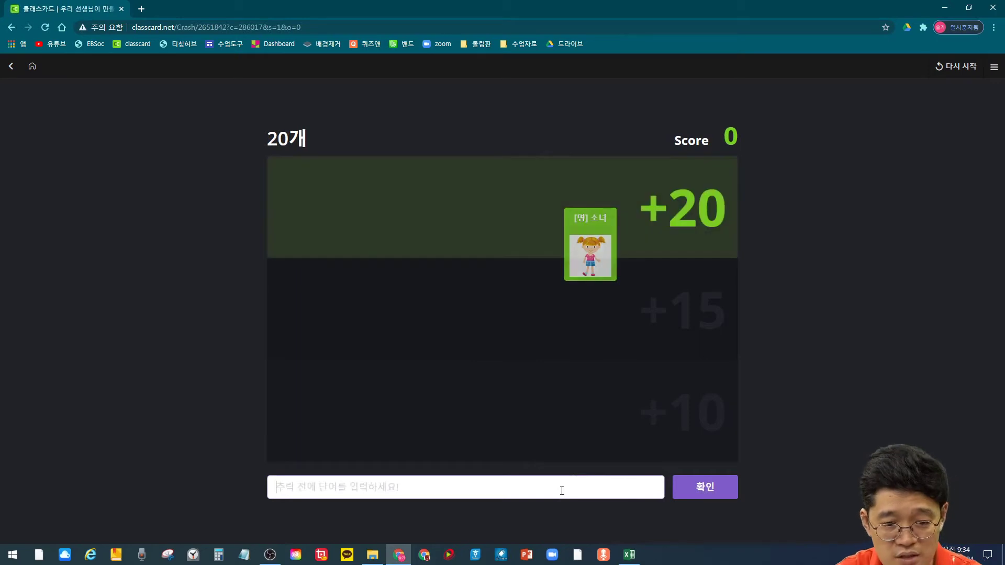
pyautogui.write('car')
pyautogui.press('Return')
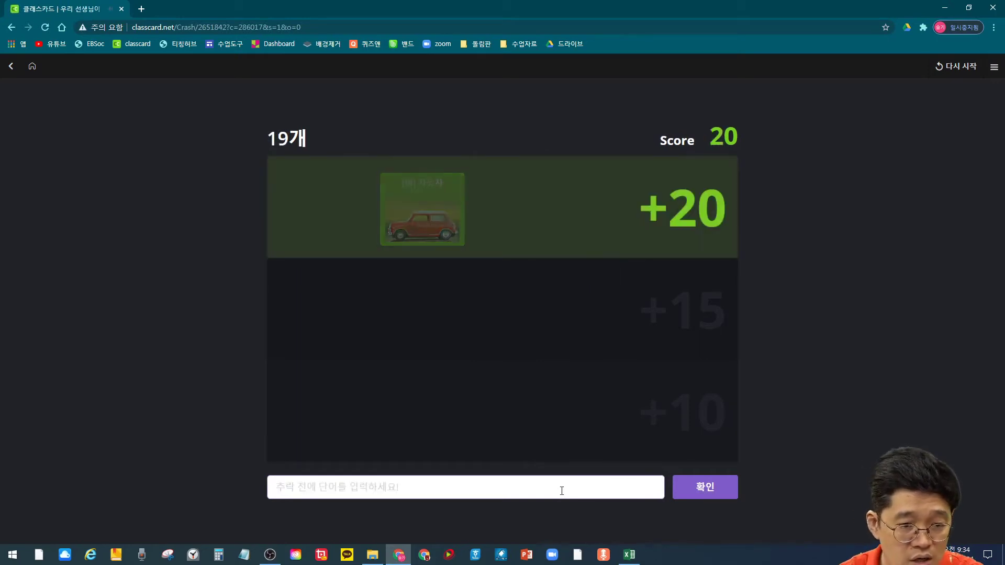
# Step: Quit the Crash Game and scroll the BCDFG set page through sections 2구간 to 6구간
pyautogui.click(11, 66)
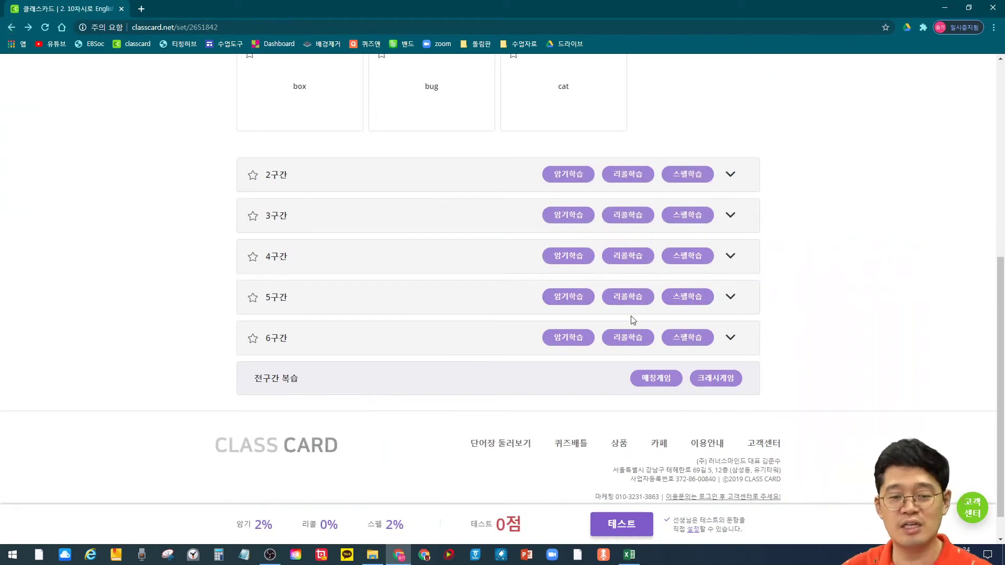
pyautogui.scroll(-1, 856, 378)
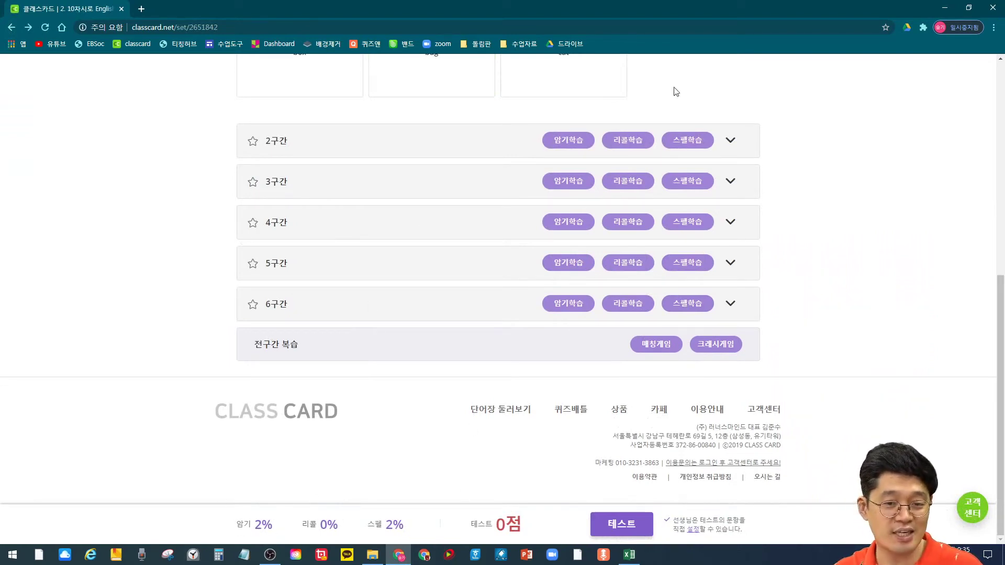
pyautogui.scroll(2, 756, 224)
pyautogui.scroll(-2, 628, 318)
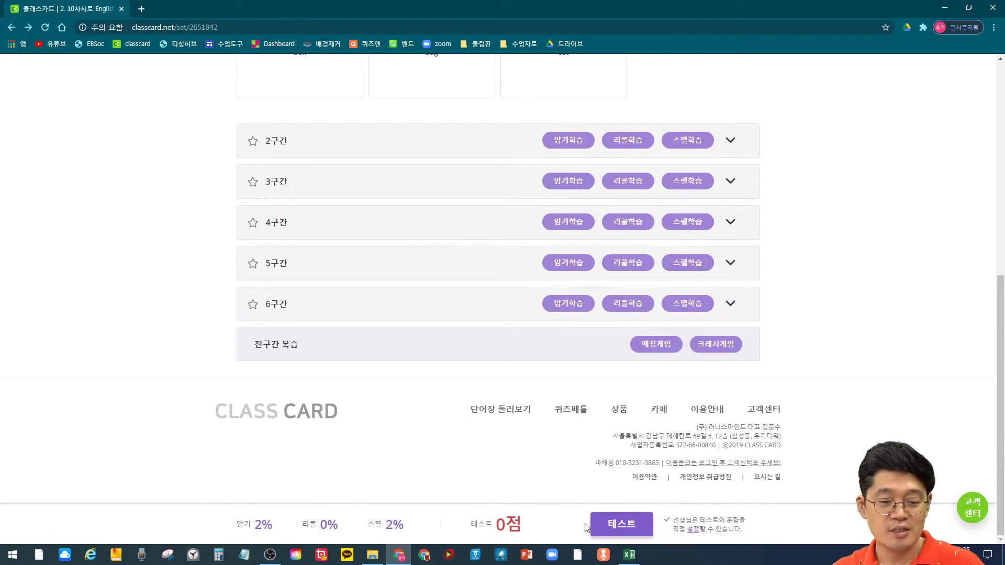
# Step: Take the BCDFG set test, answer [명] 발 and 소녀, then submit early for 5점
pyautogui.click(617, 520)
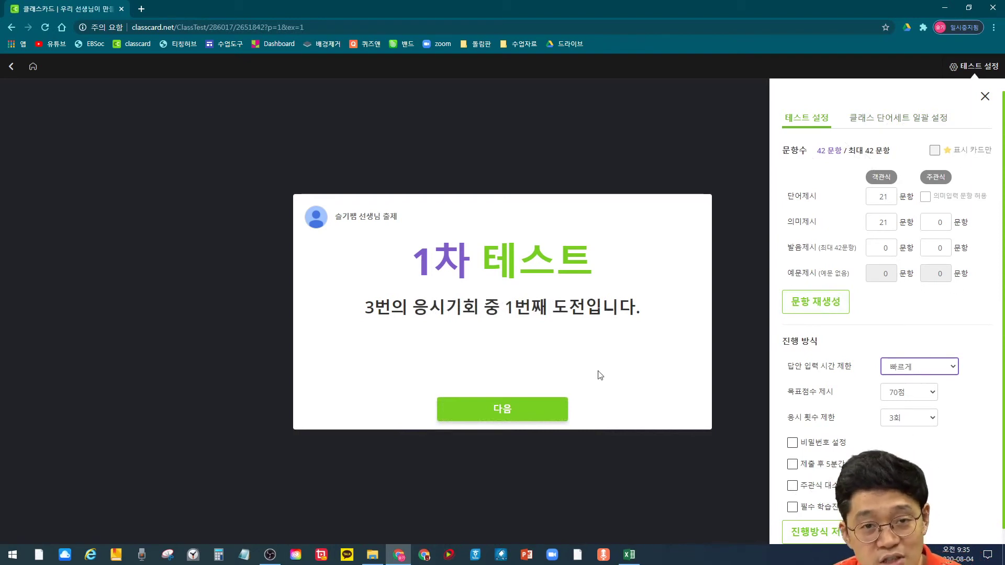
pyautogui.click(491, 408)
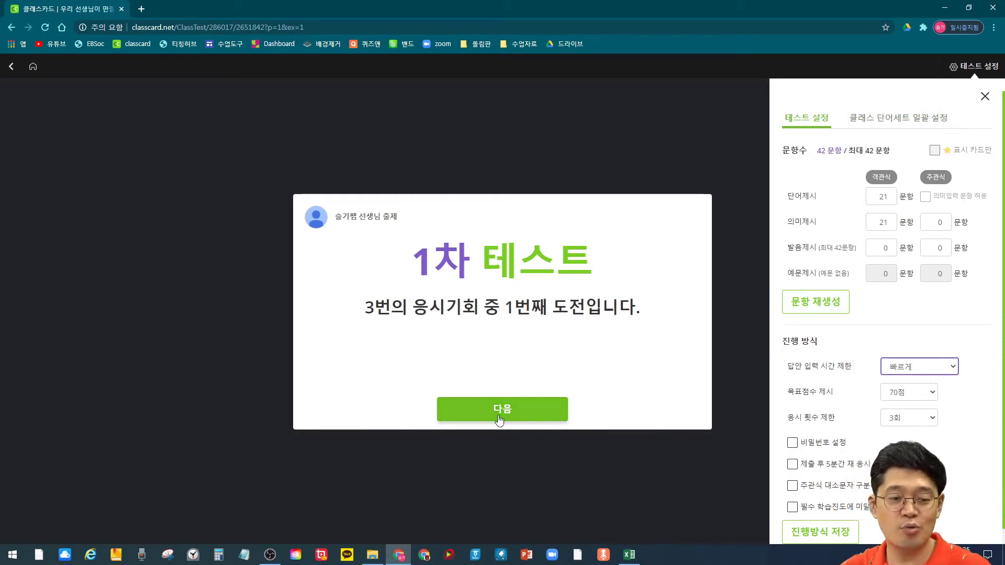
pyautogui.click(508, 396)
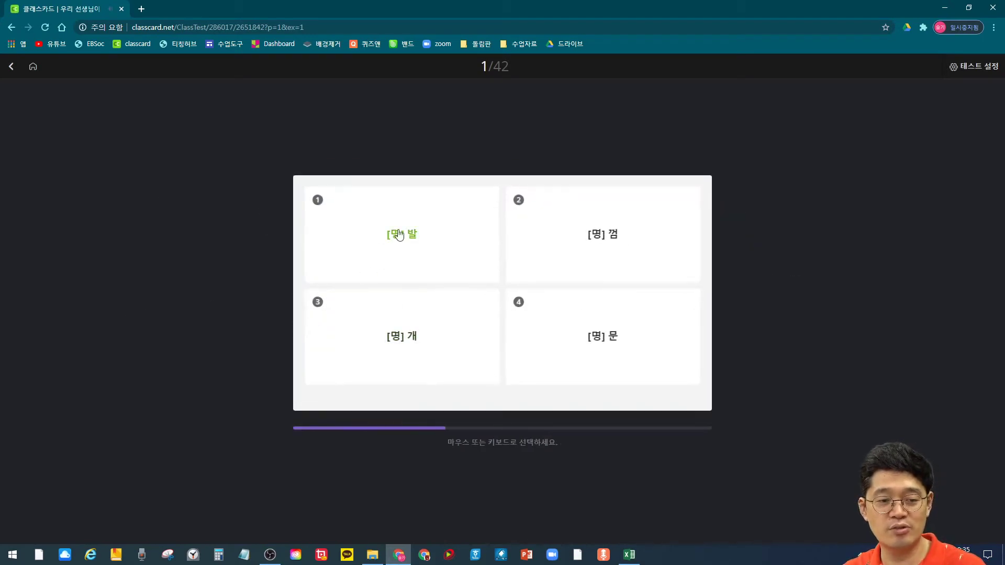
pyautogui.click(400, 234)
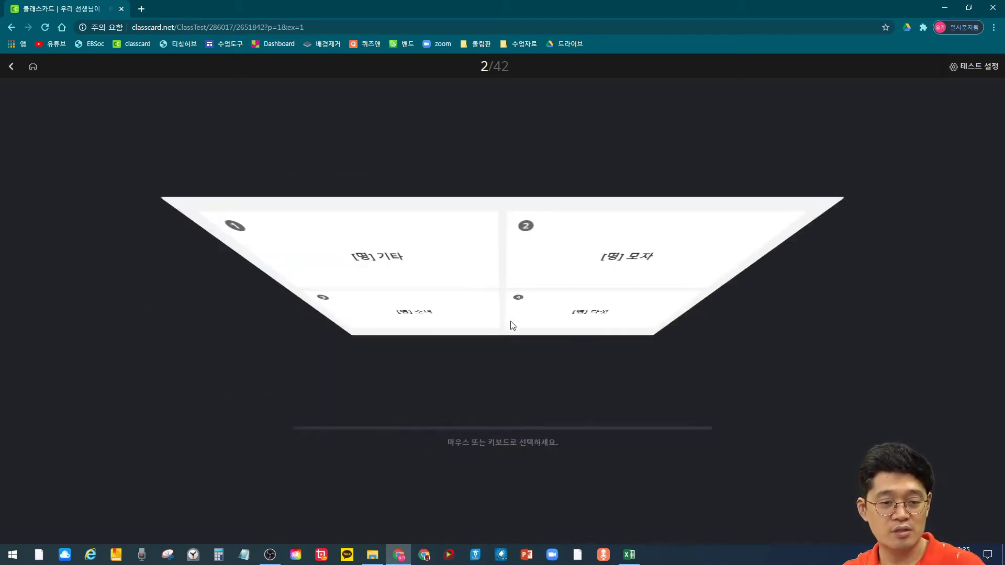
pyautogui.click(429, 351)
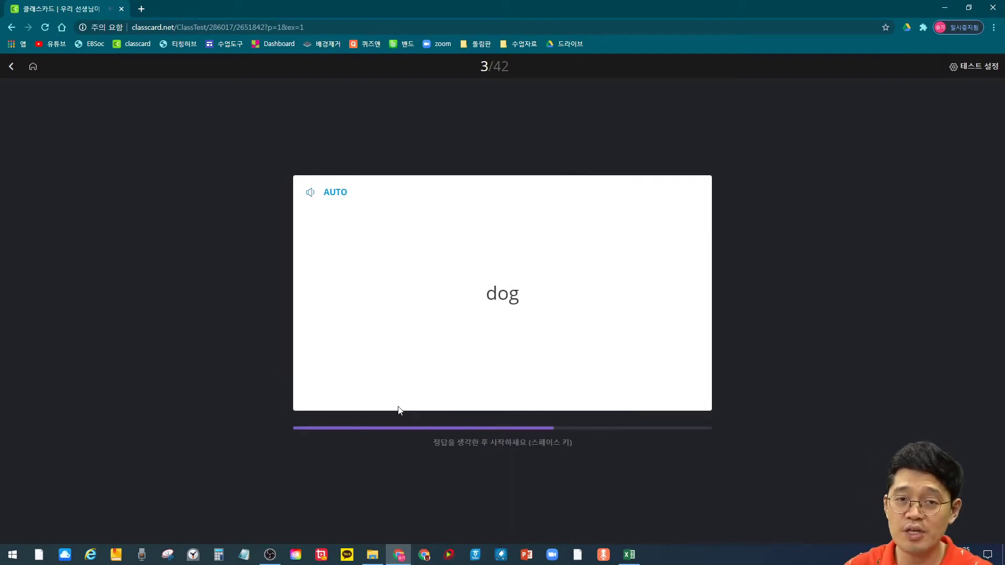
pyautogui.click(11, 66)
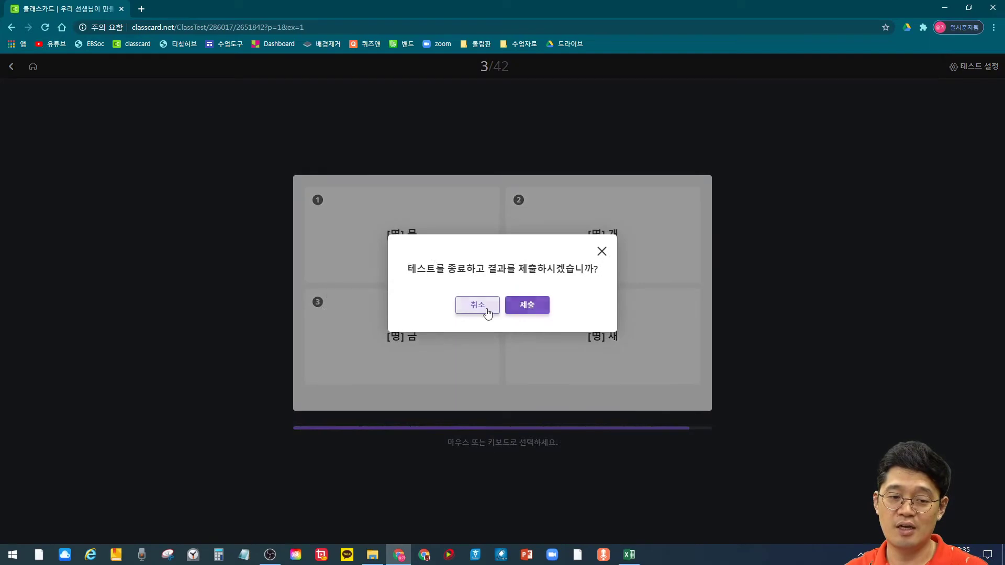
pyautogui.click(521, 307)
pyautogui.scroll(-6, 724, 360)
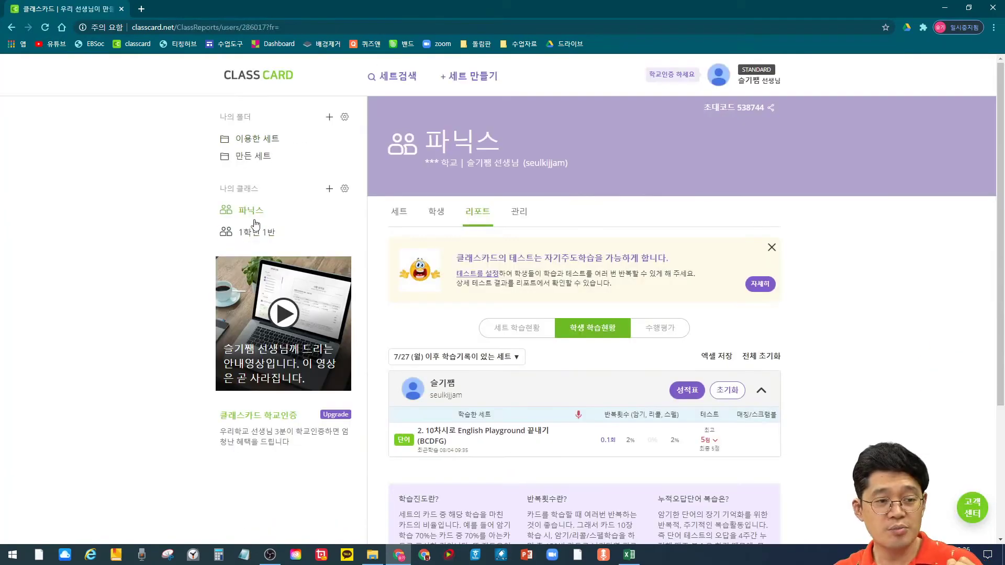
# Step: Check the 1학년 1반 report, then open the 파닉스 class's student list
pyautogui.click(254, 232)
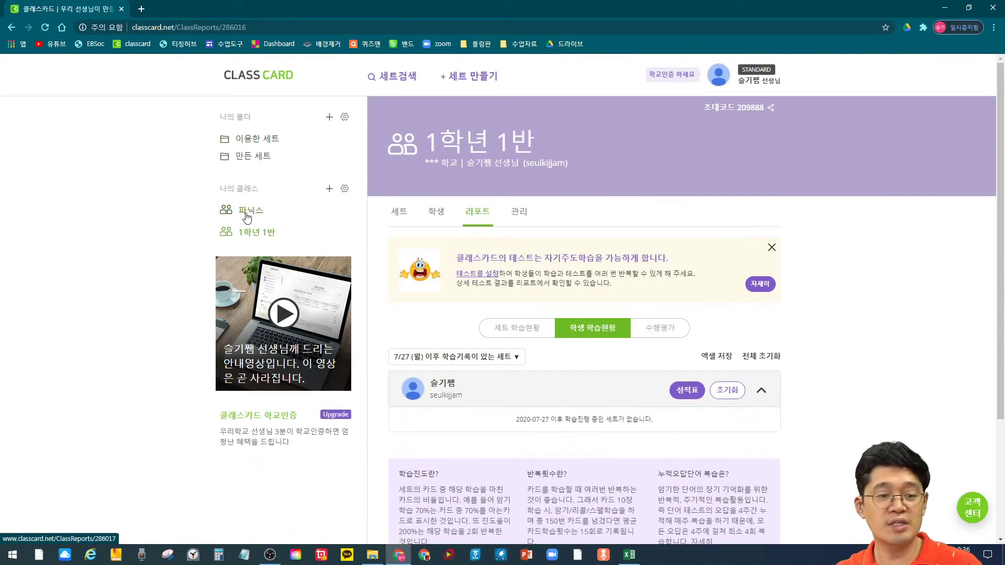
pyautogui.click(259, 212)
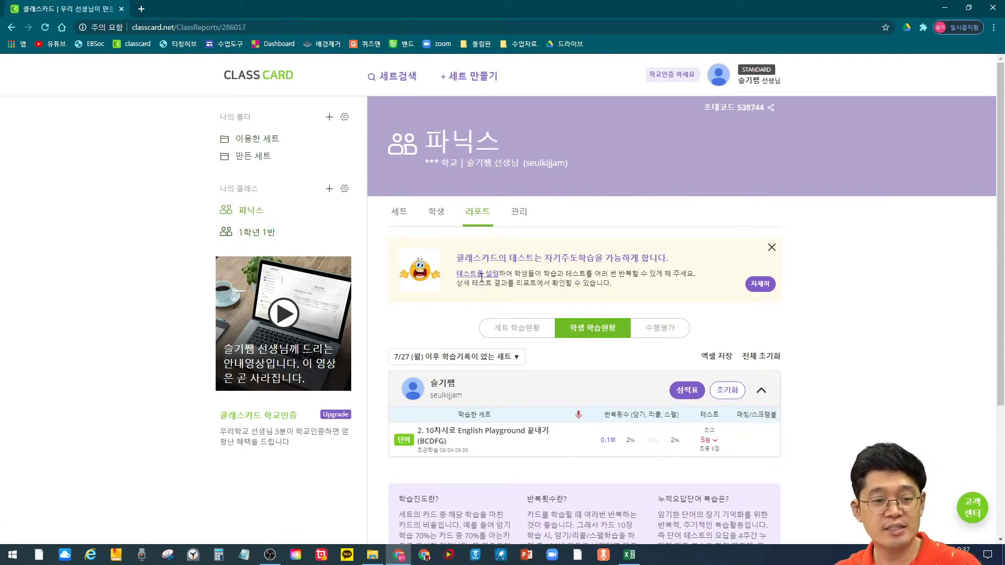
pyautogui.click(444, 216)
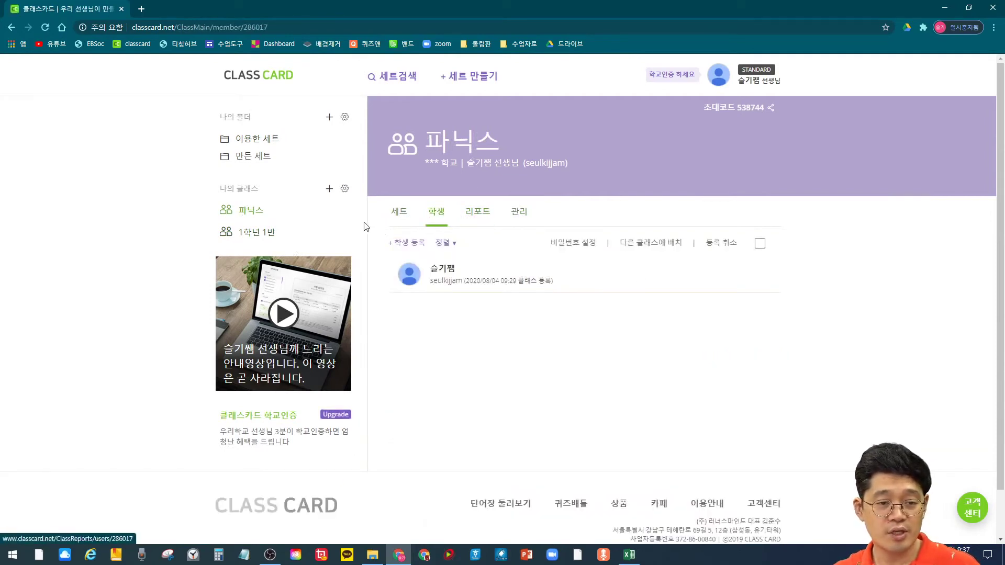
# Step: Browse the 파닉스 class's 세트, 학생 and 리포트 tabs, dismissing the tip, then open 관리
pyautogui.click(399, 218)
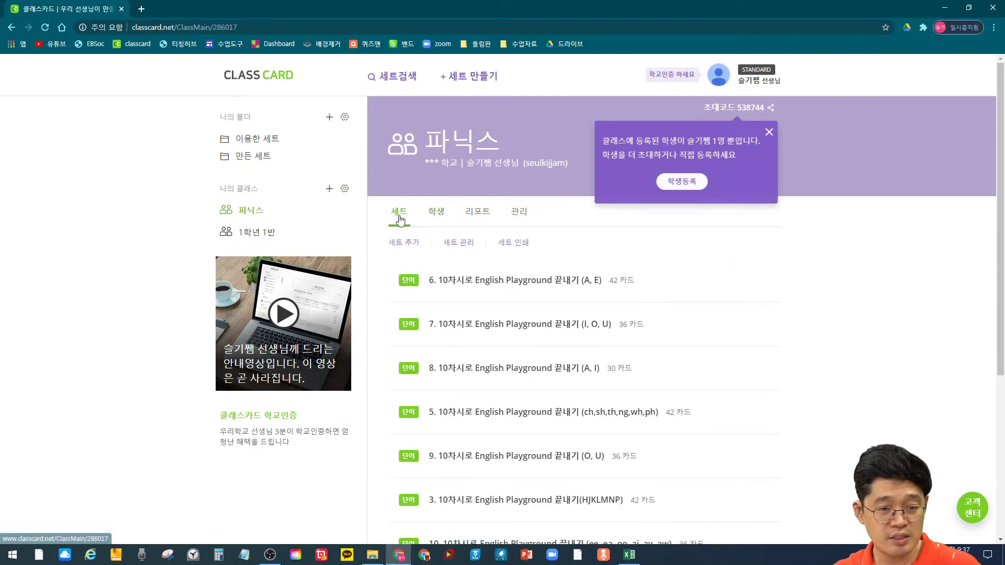
pyautogui.scroll(-3, 774, 141)
pyautogui.scroll(3, 774, 141)
pyautogui.click(769, 132)
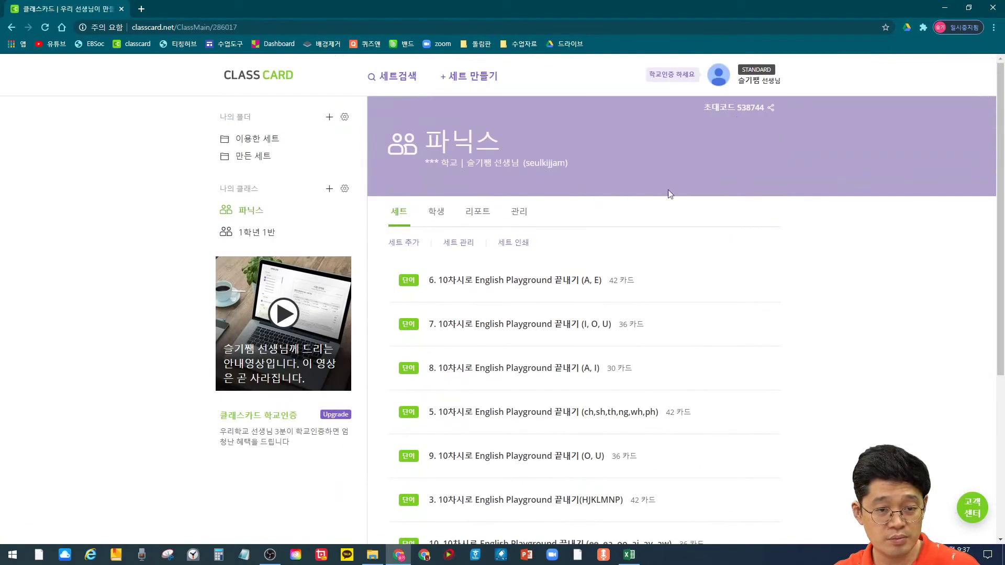
pyautogui.click(432, 212)
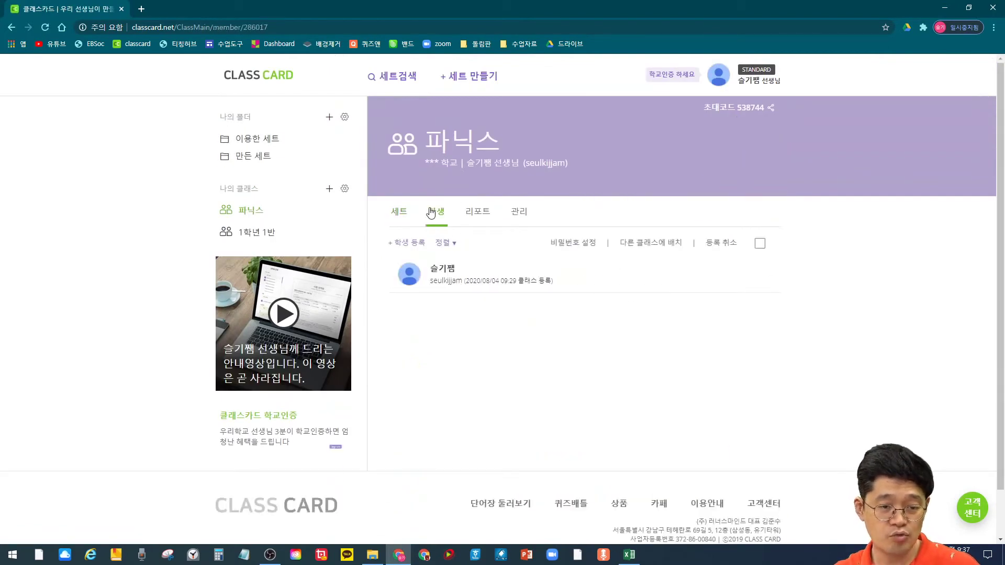
pyautogui.scroll(-1, 506, 287)
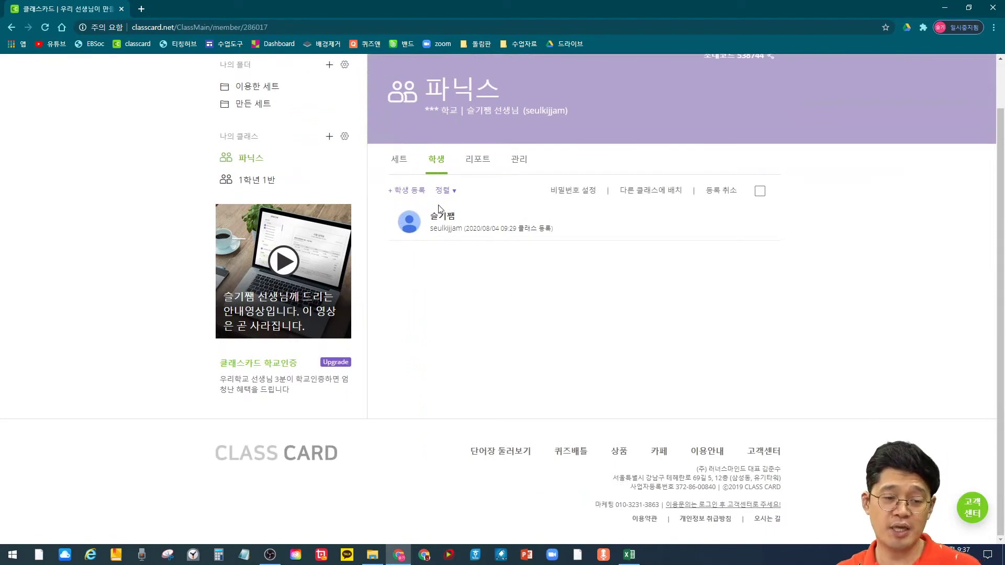
pyautogui.click(477, 159)
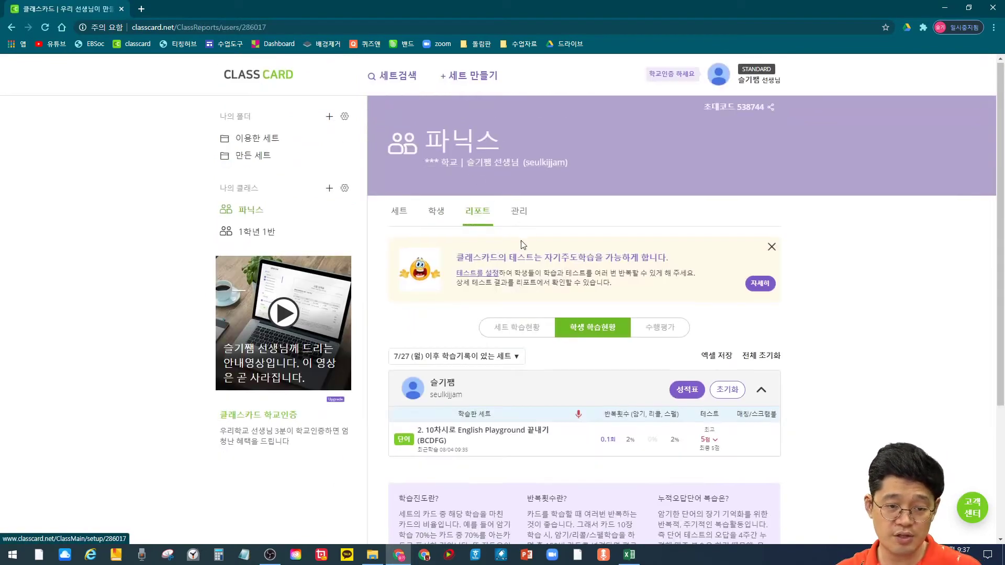
pyautogui.scroll(-2, 486, 303)
pyautogui.scroll(2, 486, 303)
pyautogui.click(519, 212)
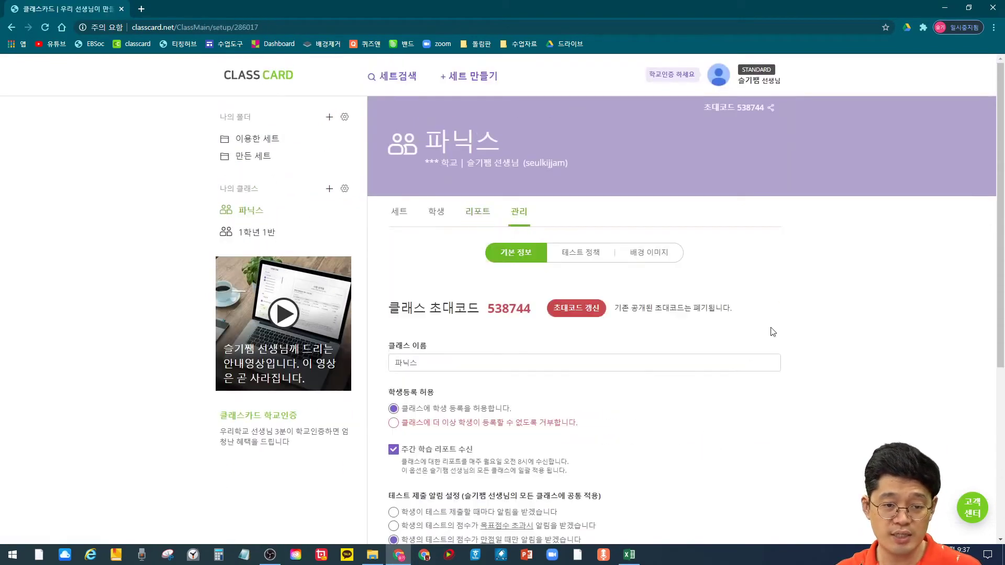
pyautogui.scroll(-1, 687, 344)
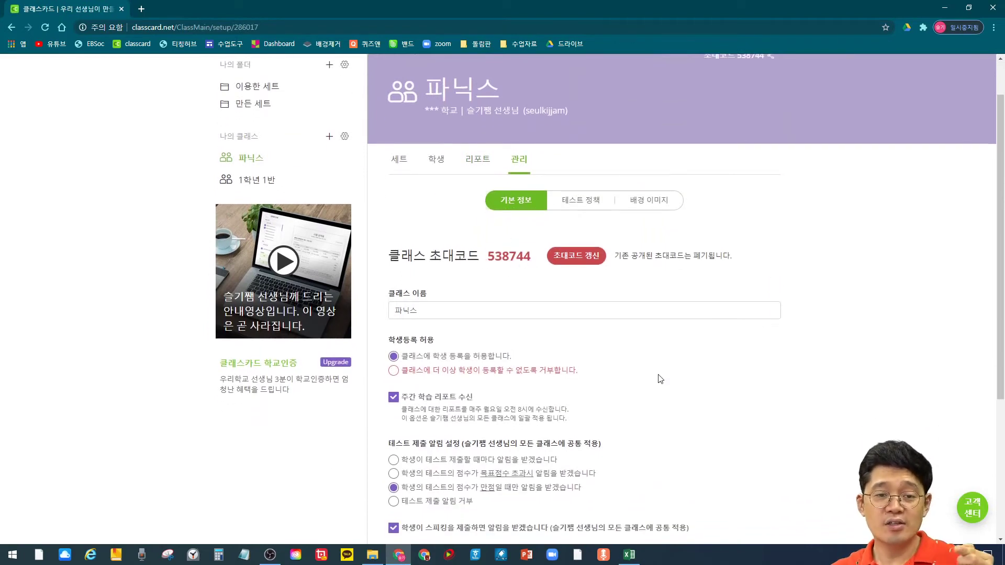
pyautogui.scroll(1, 660, 379)
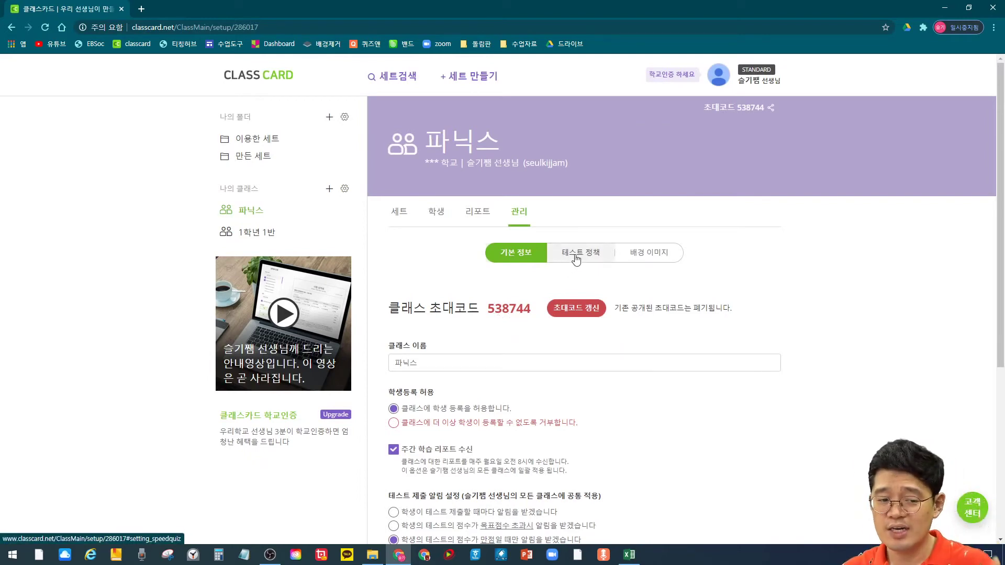
pyautogui.scroll(-5, 639, 306)
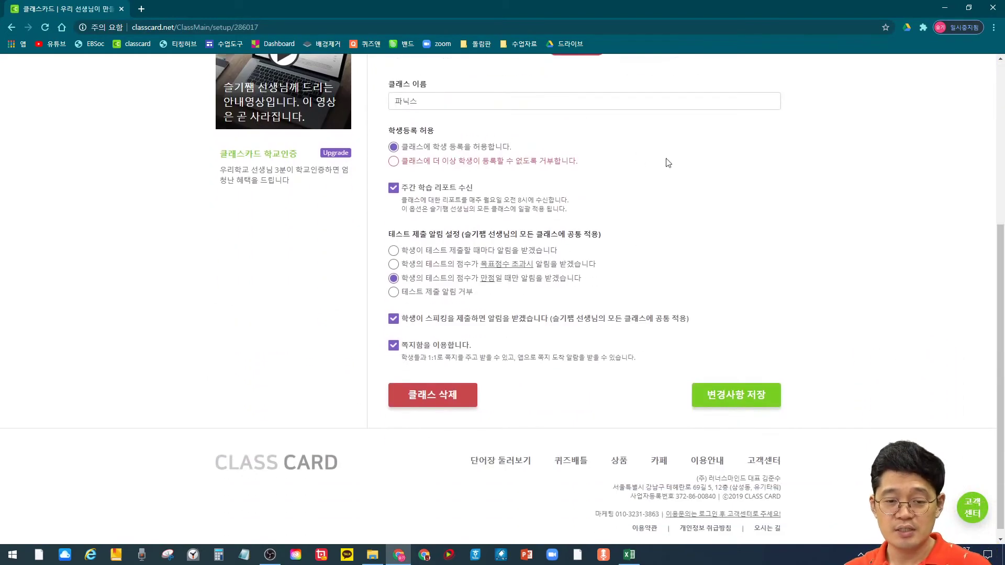
pyautogui.scroll(5, 638, 335)
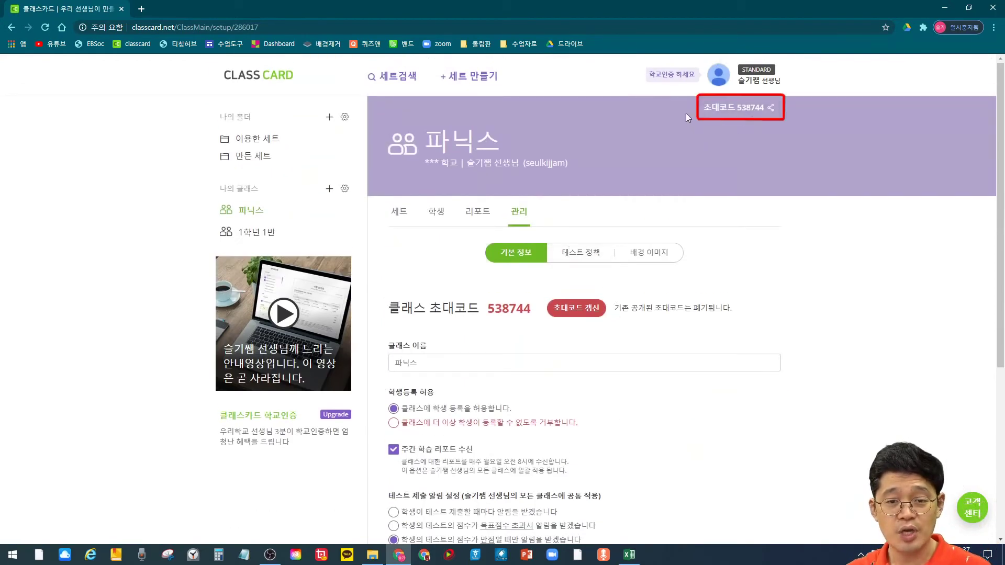
pyautogui.click(769, 109)
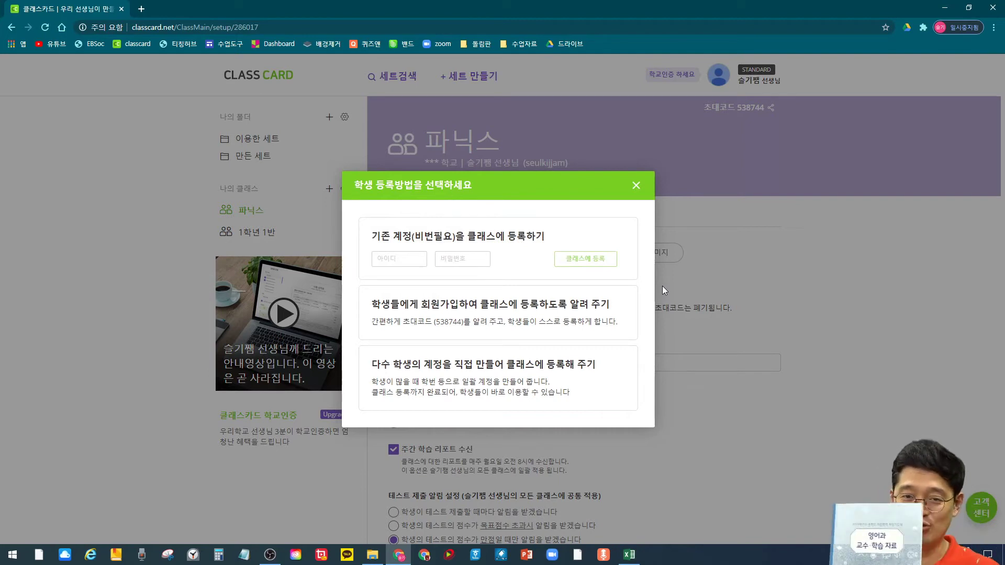
pyautogui.click(579, 312)
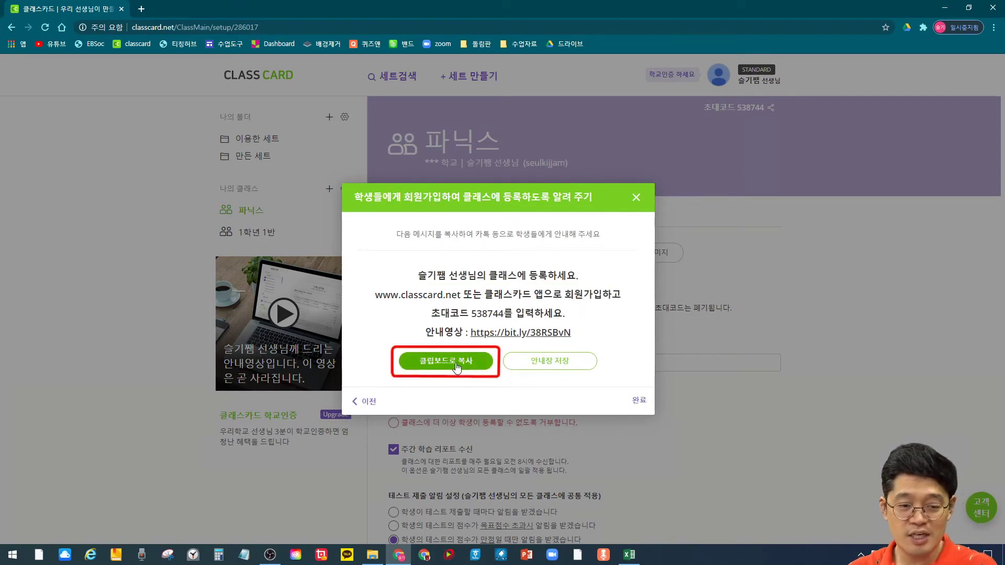
pyautogui.click(456, 363)
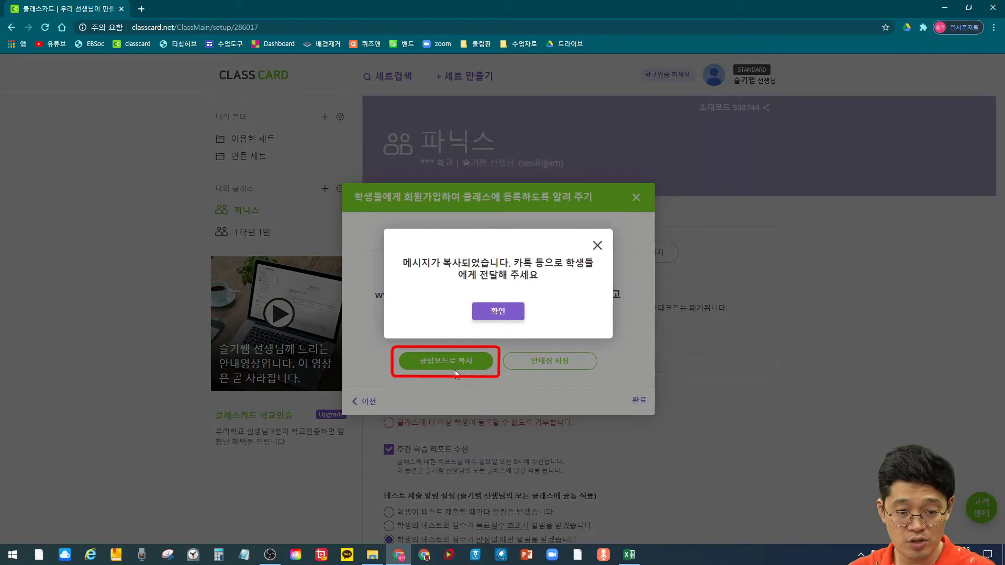
pyautogui.click(491, 314)
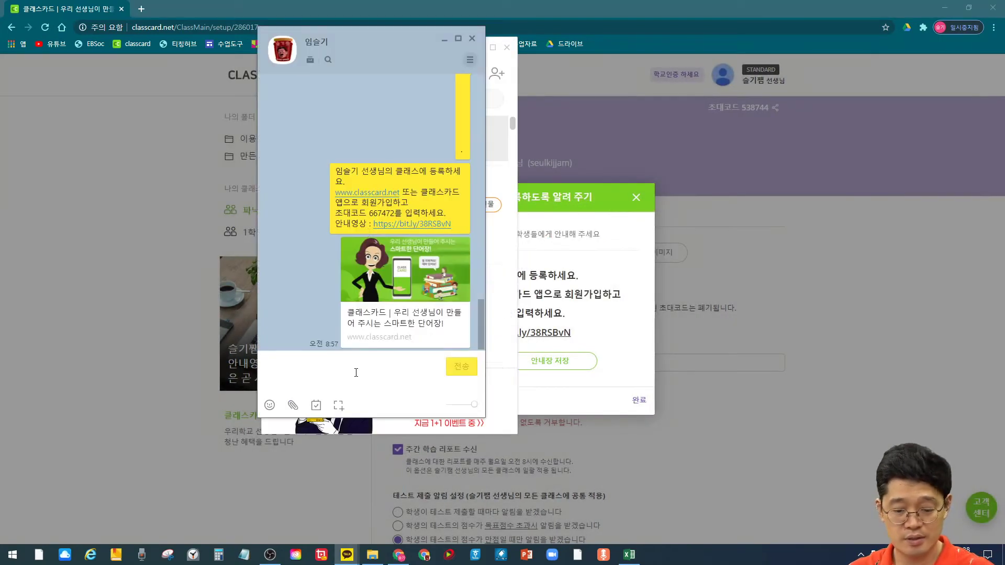
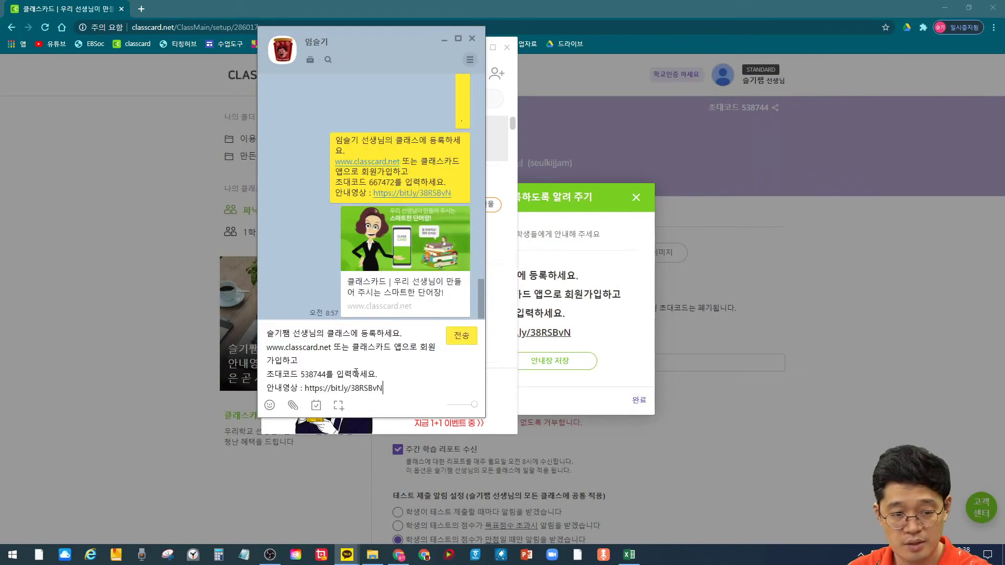
# Step: Paste and send the ClassCard invitation message in KakaoTalk, then close the chat
pyautogui.click(461, 336)
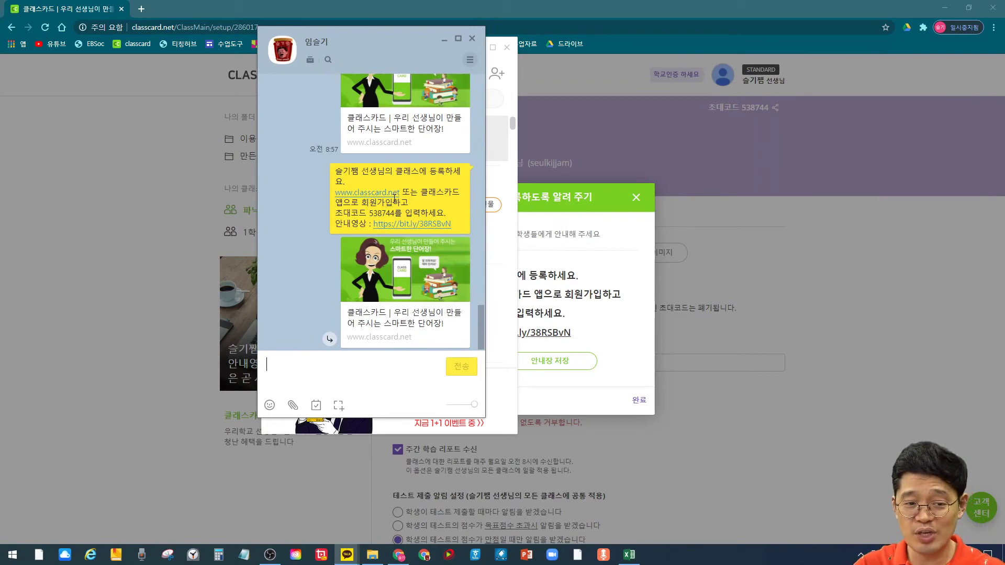
pyautogui.click(637, 197)
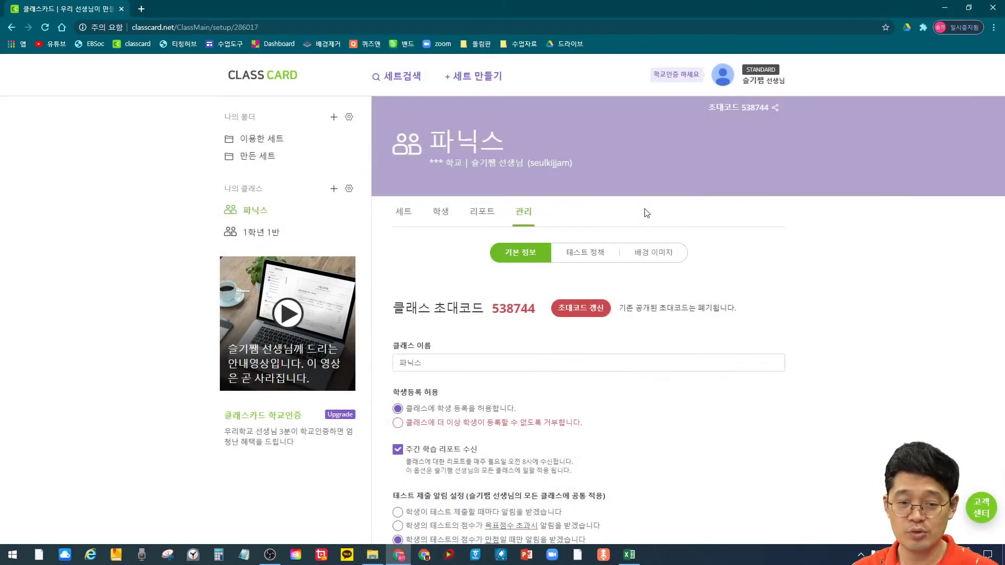
# Step: Choose 다수 학생의 계정을 직접 만들어 등록 under 초대코드, then bring up the Excel student list
pyautogui.scroll(-4, 630, 270)
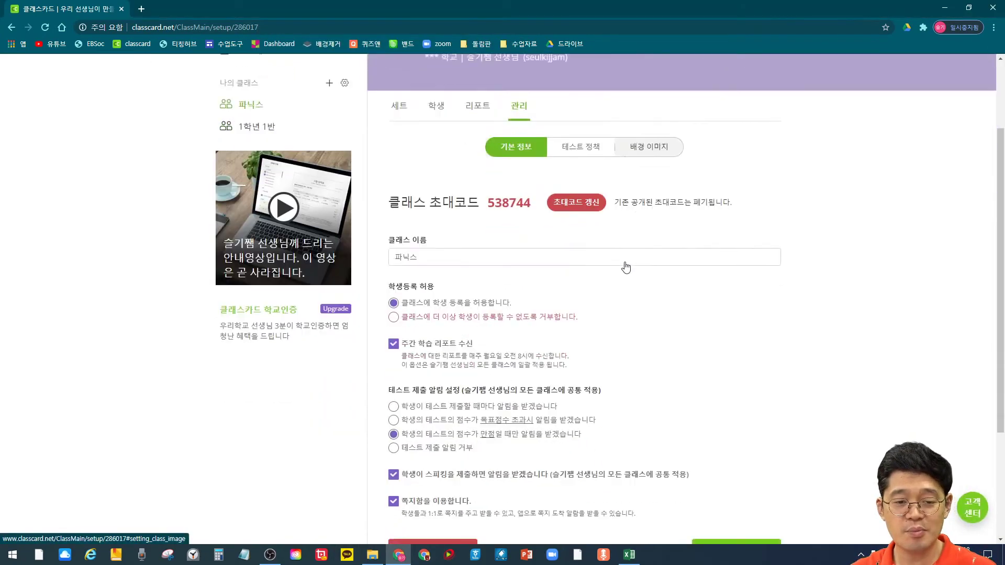
pyautogui.scroll(4, 579, 243)
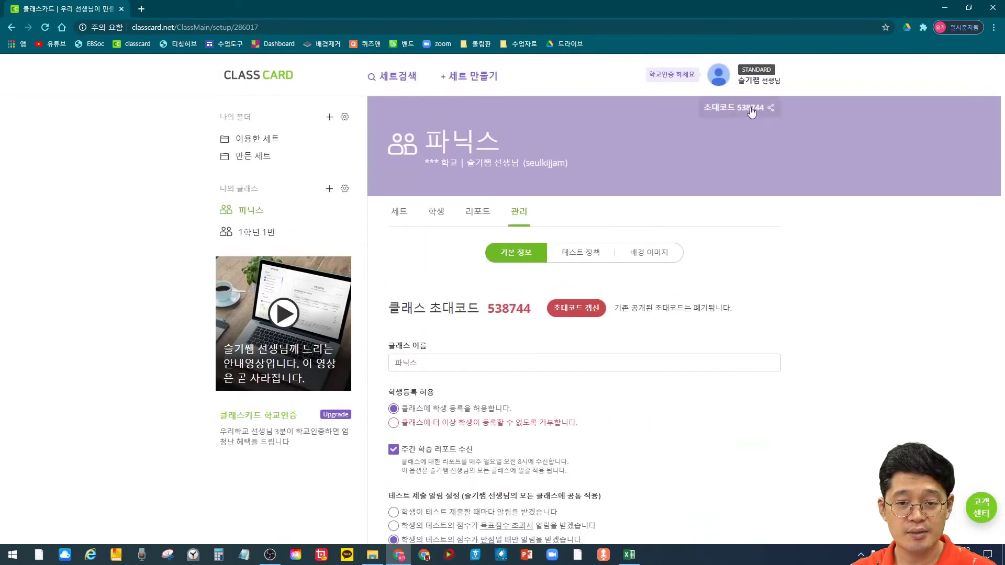
pyautogui.click(723, 107)
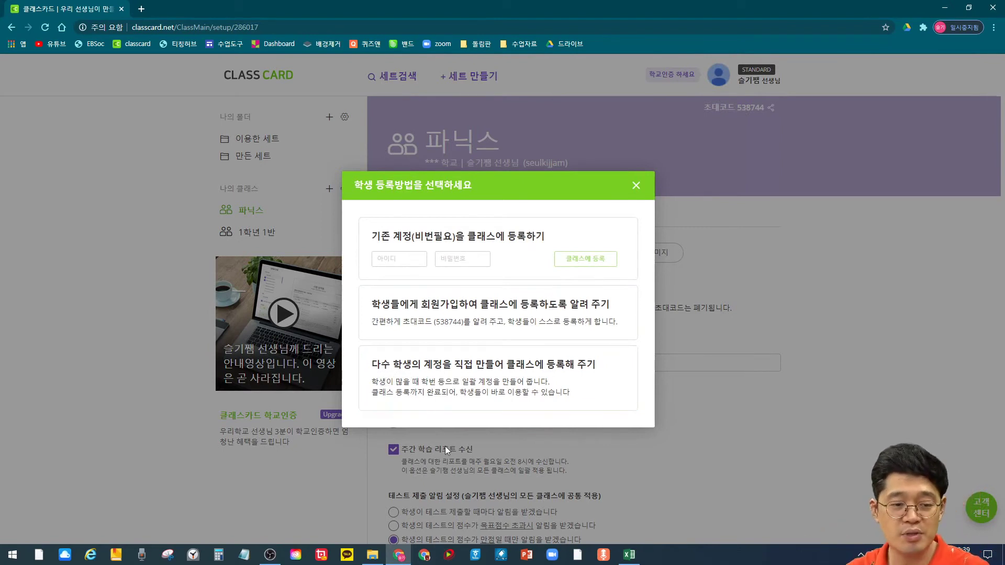
pyautogui.click(503, 387)
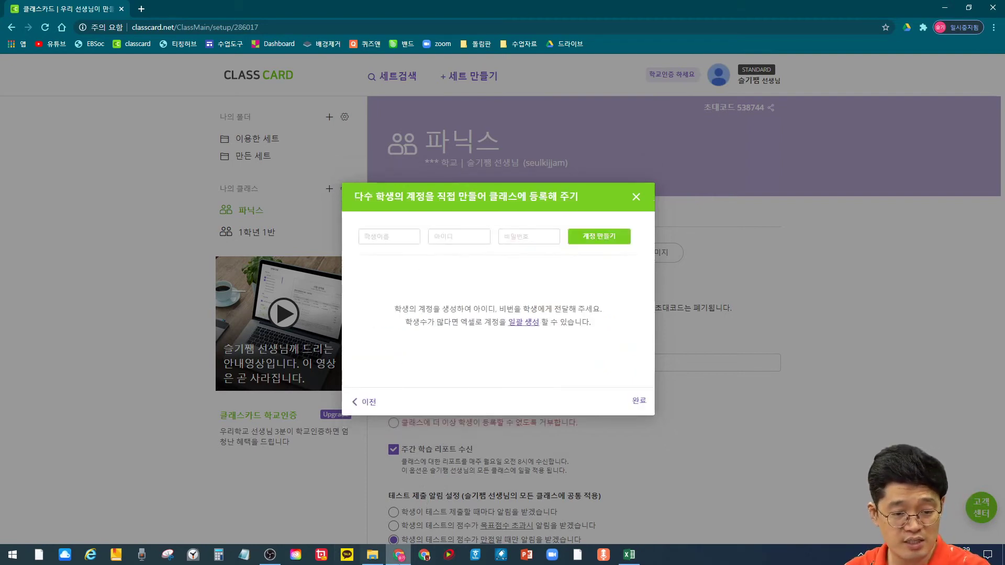
pyautogui.click(633, 560)
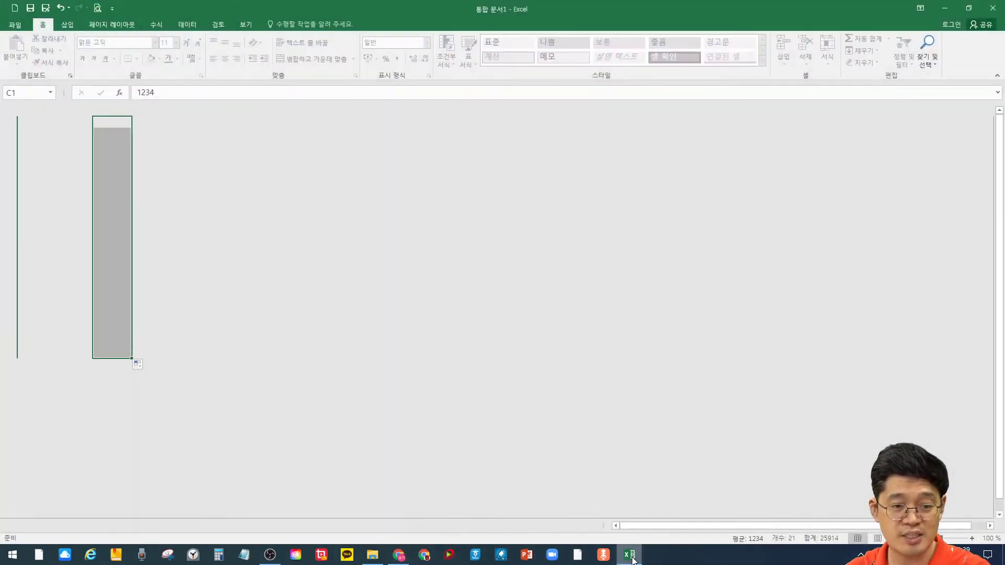
pyautogui.click(272, 263)
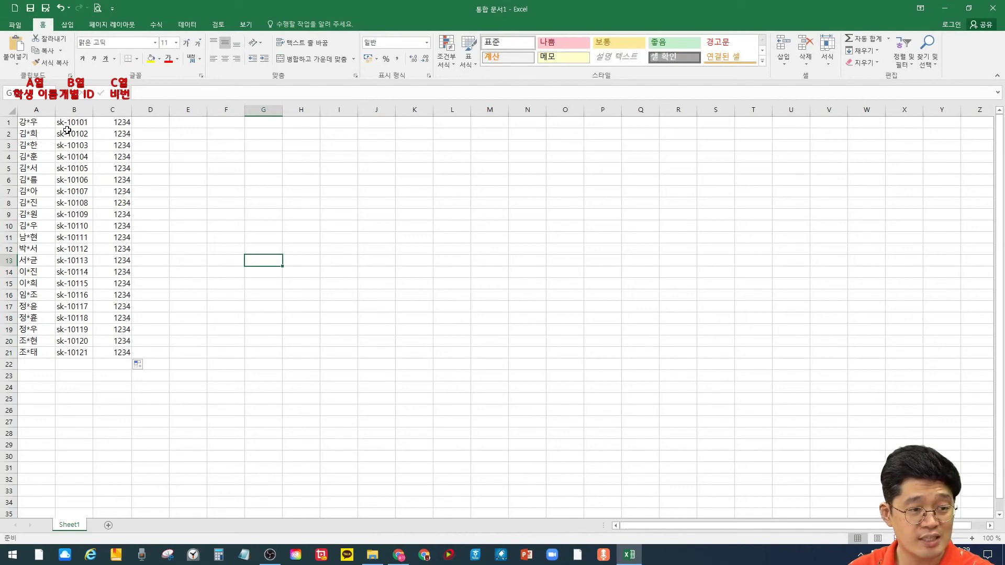
pyautogui.moveTo(71, 122); pyautogui.dragTo(75, 354)
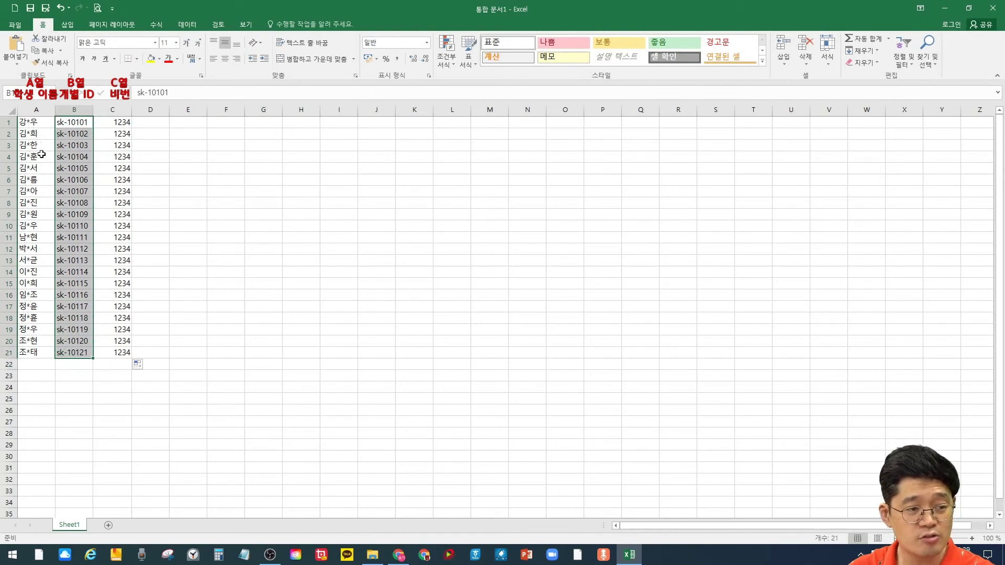
pyautogui.moveTo(39, 124); pyautogui.dragTo(87, 353)
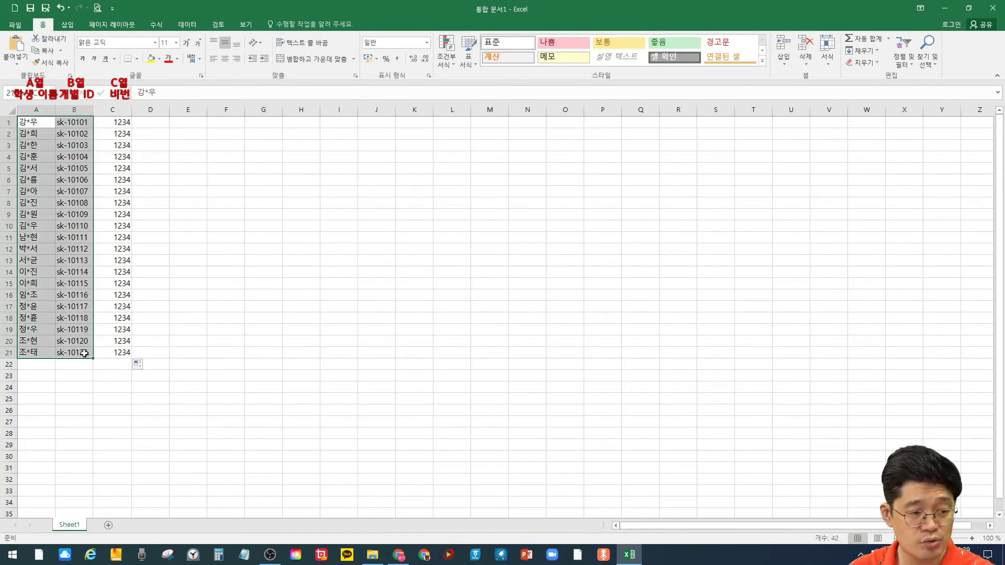
pyautogui.moveTo(74, 399); pyautogui.dragTo(76, 387)
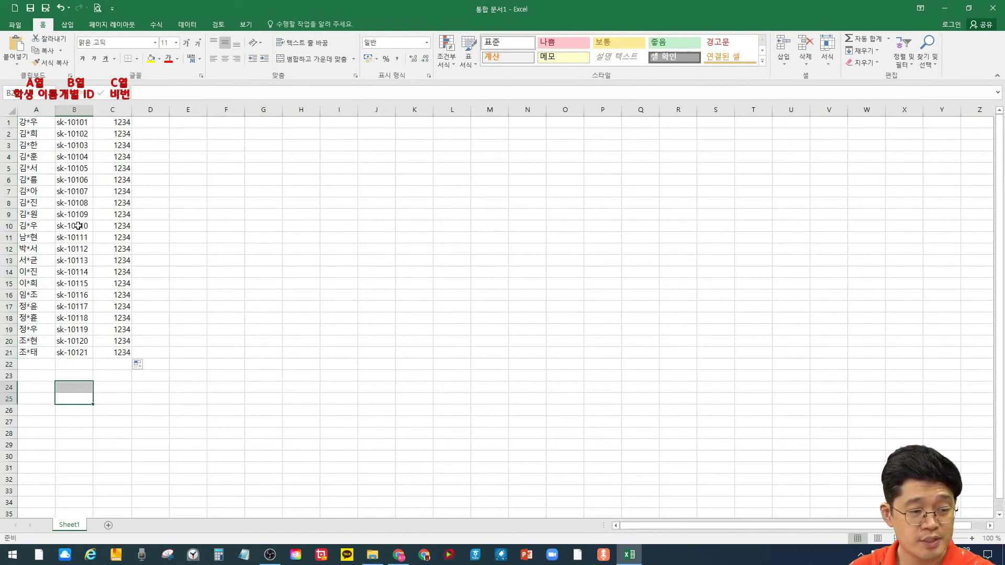
pyautogui.click(115, 124)
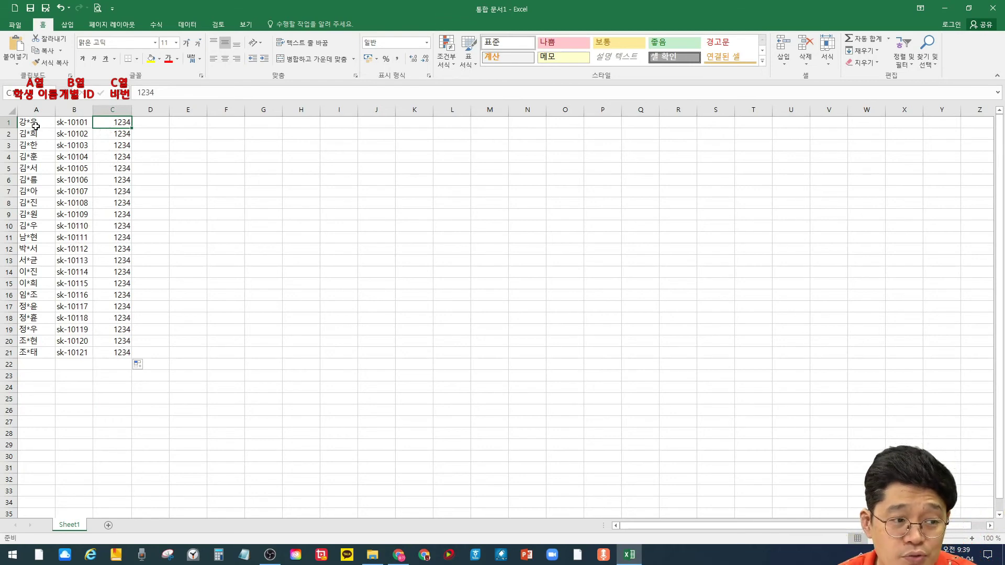
pyautogui.moveTo(42, 122); pyautogui.dragTo(121, 358)
pyautogui.rightClick(98, 291)
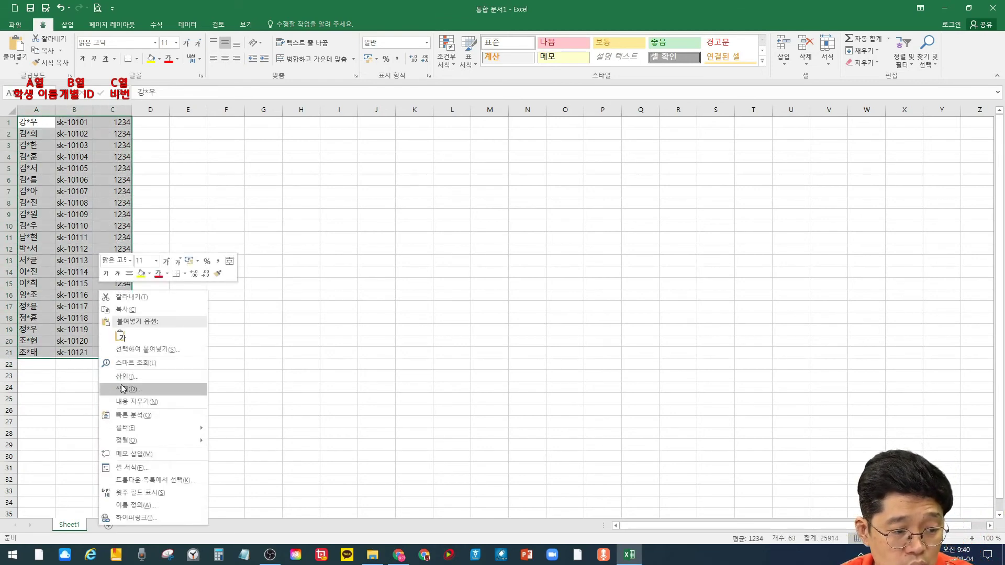
pyautogui.click(126, 309)
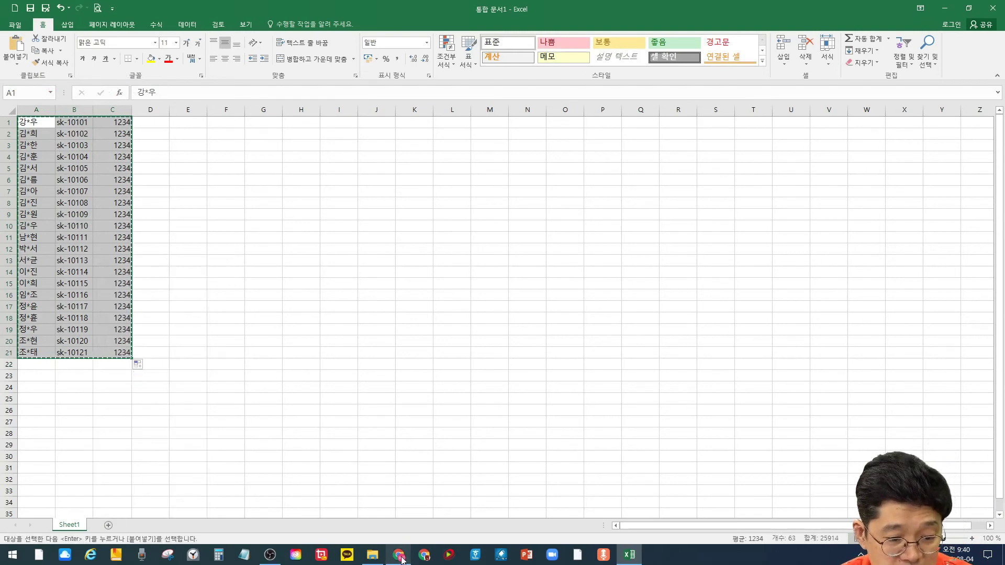
pyautogui.click(399, 555)
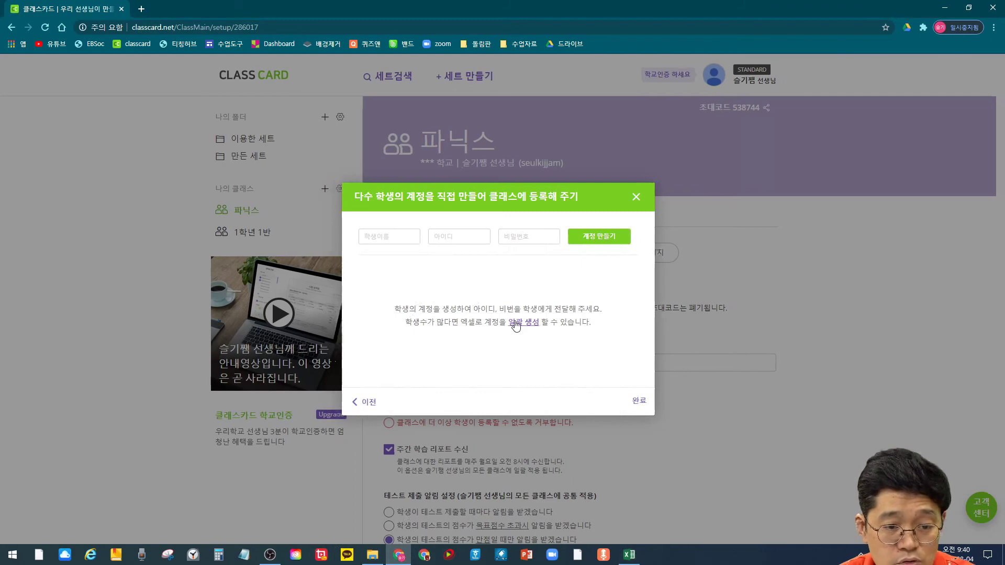
# Step: Paste the 21-student Excel list into the 일괄 생성 form and continue with 다음
pyautogui.click(515, 323)
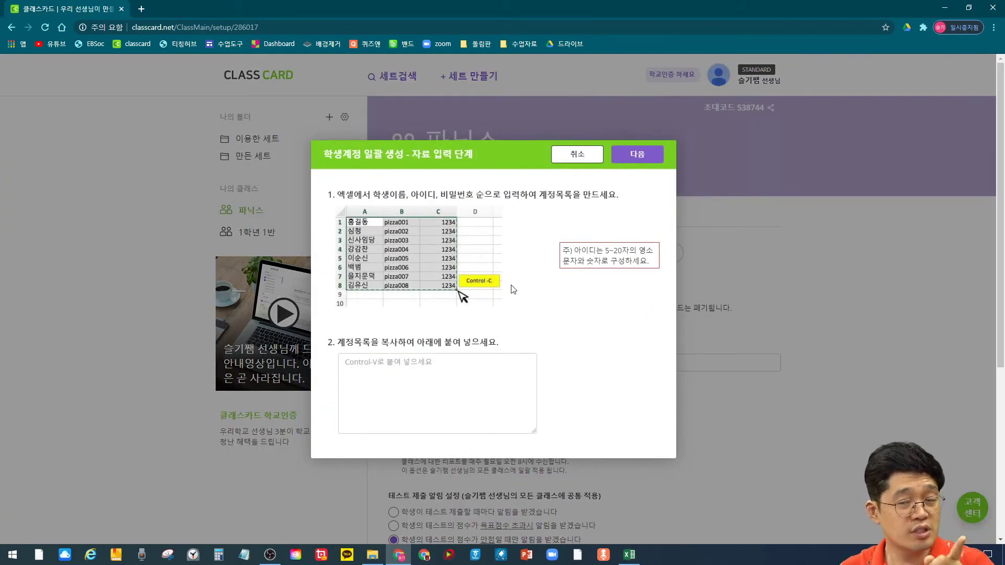
pyautogui.click(456, 365)
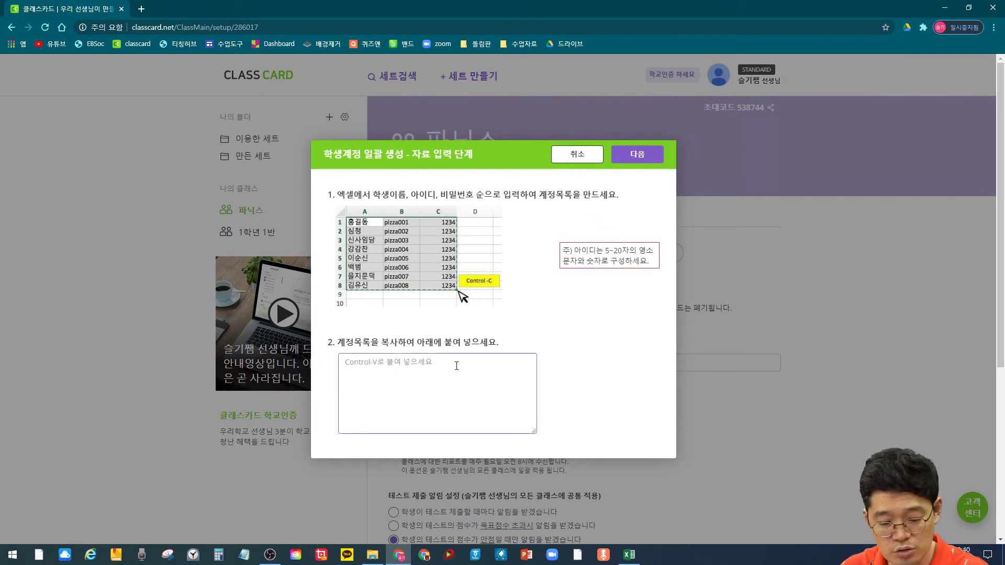
pyautogui.hotkey('ctrl', 'v')
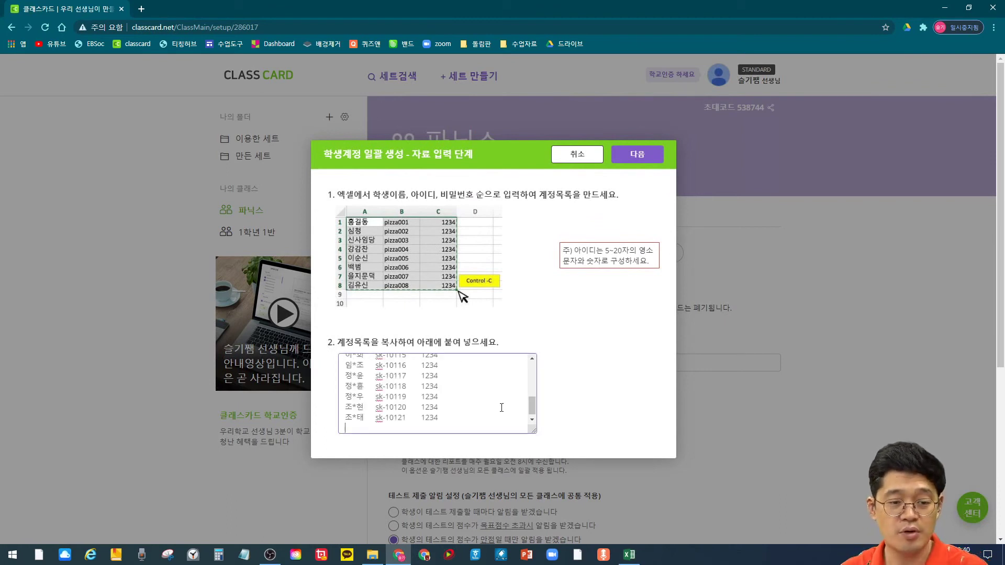
pyautogui.moveTo(532, 408); pyautogui.dragTo(541, 355)
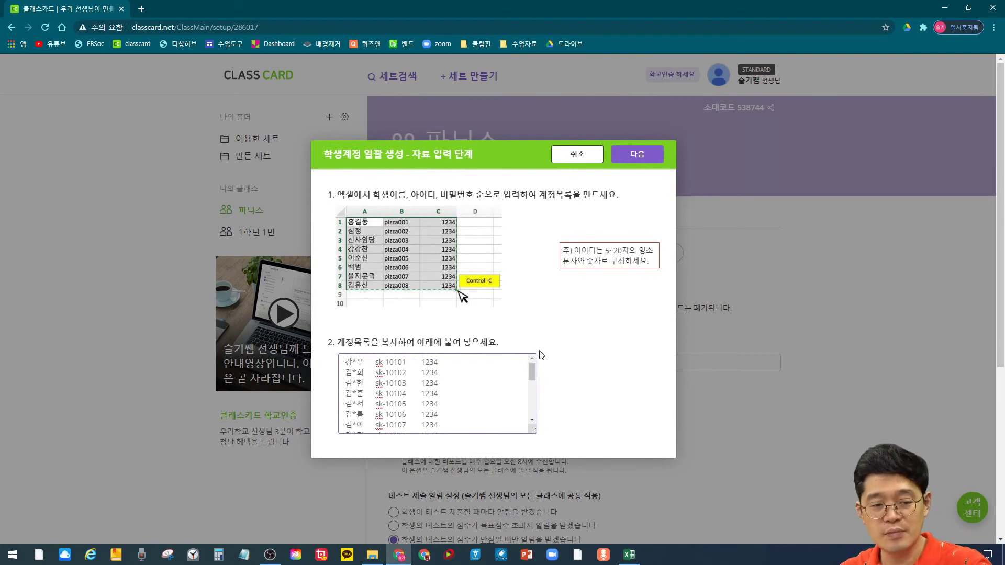
pyautogui.click(635, 155)
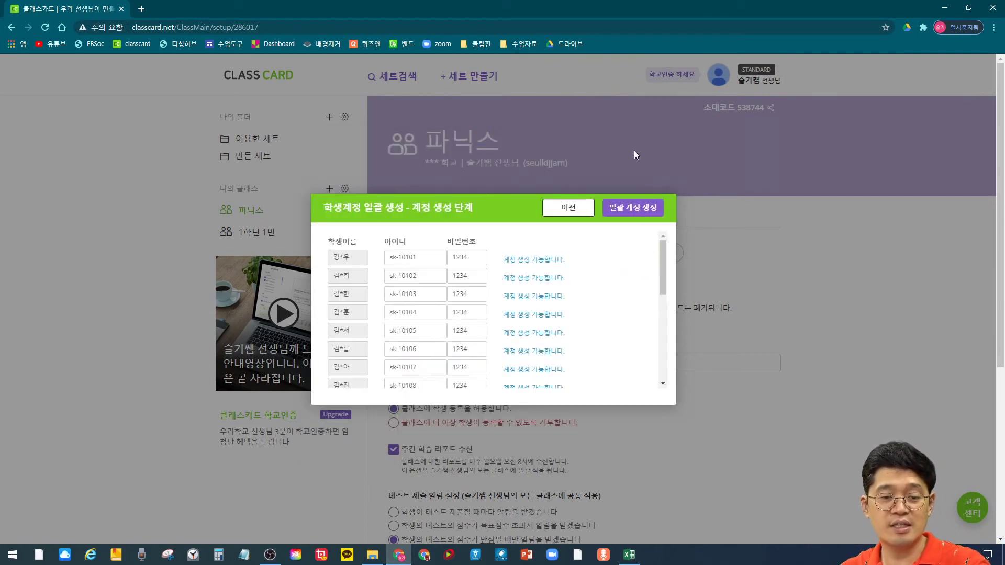
# Step: Bulk-create the 21 listed student accounts in the 파닉스 class and acknowledge the confirmation
pyautogui.click(630, 208)
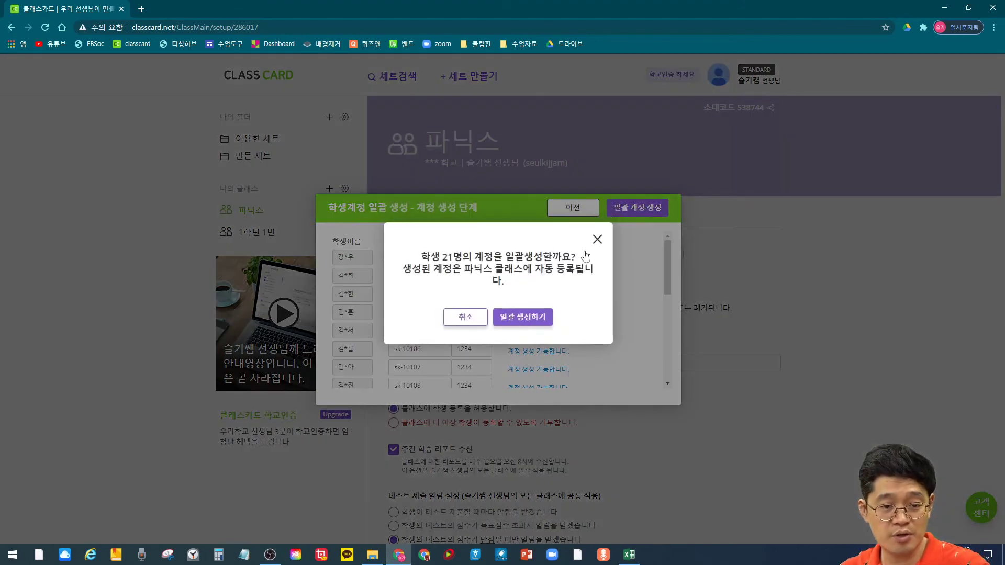
pyautogui.click(522, 316)
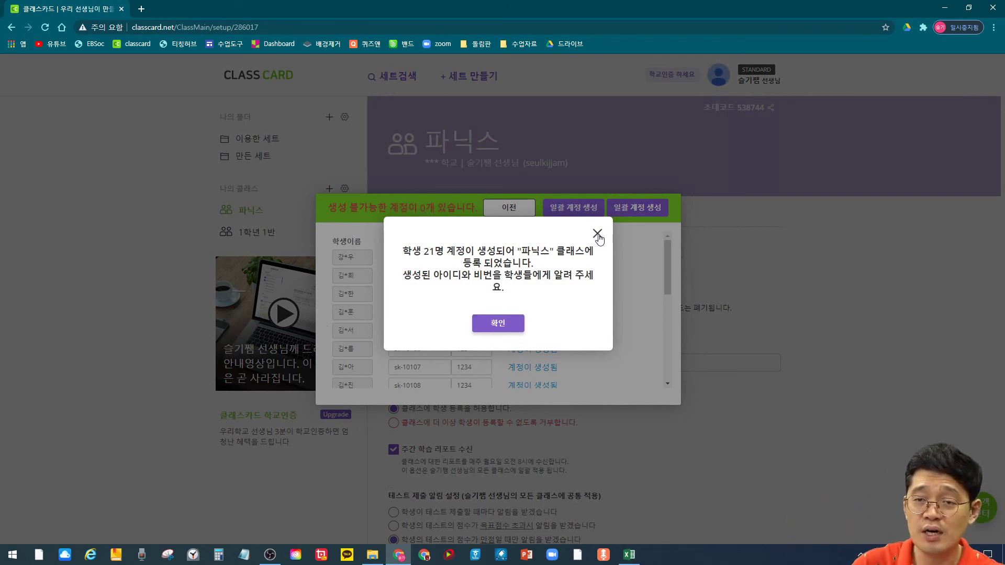
pyautogui.click(498, 322)
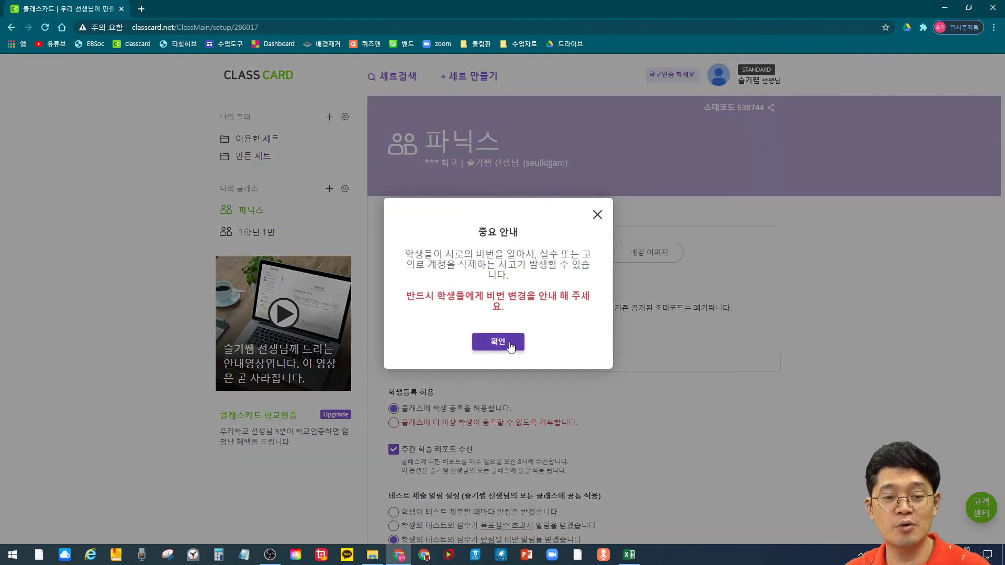